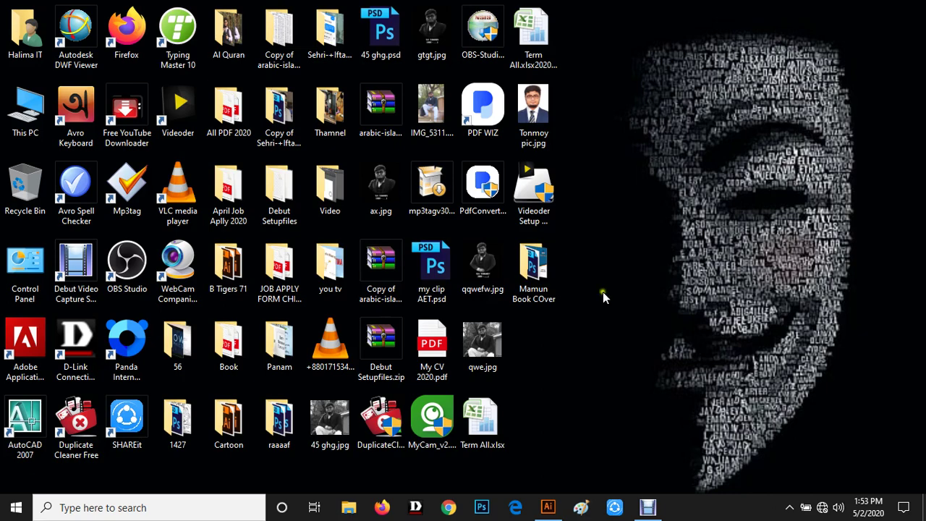
# Bring the finished Bangladesh artwork back and inspect the text, black star and gray trail
pyautogui.click(548, 508)
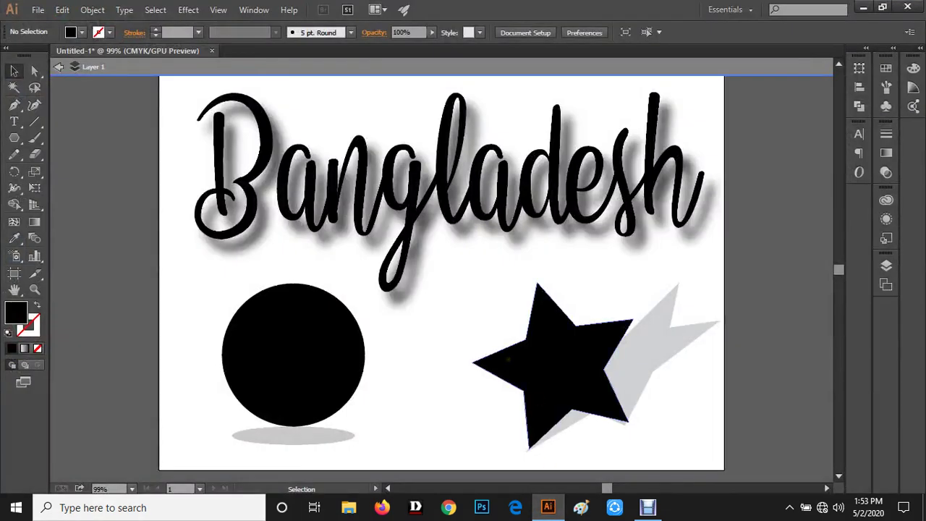
pyautogui.click(396, 285)
pyautogui.click(153, 345)
pyautogui.click(569, 342)
pyautogui.click(654, 335)
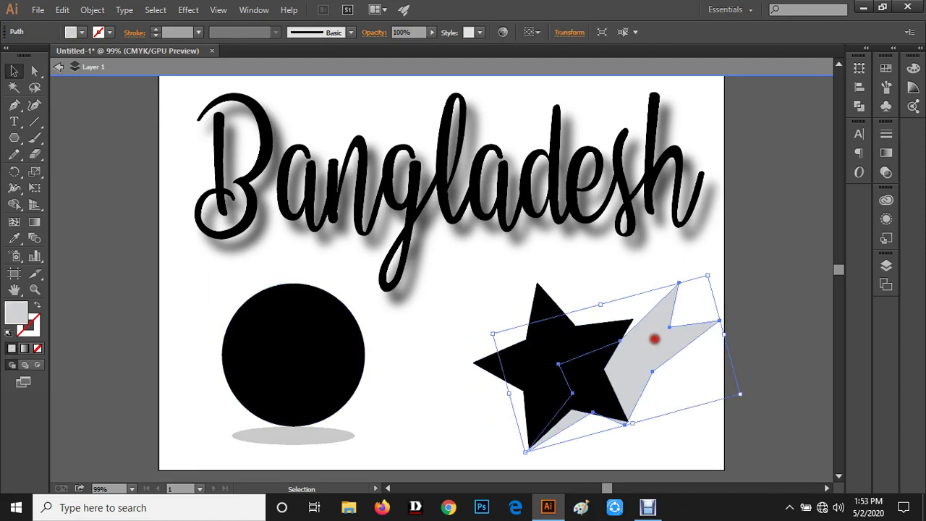
pyautogui.click(588, 272)
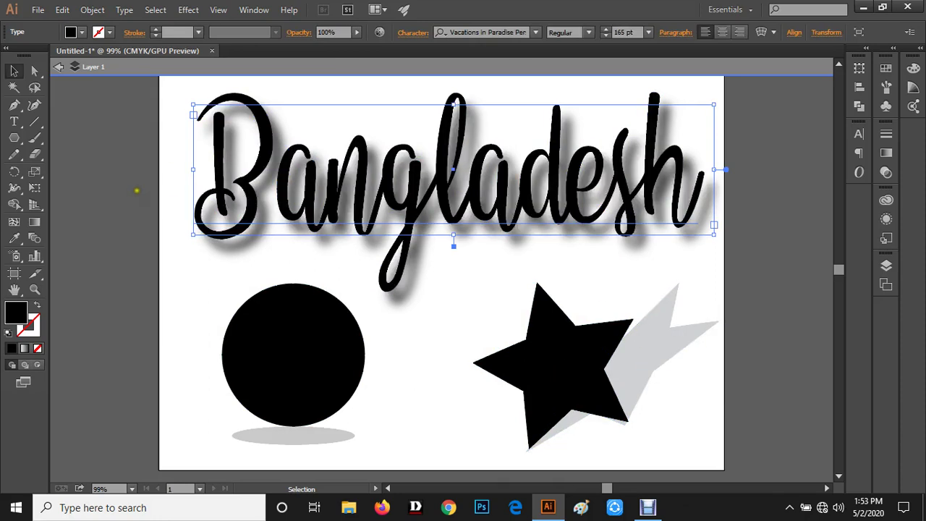
pyautogui.click(136, 191)
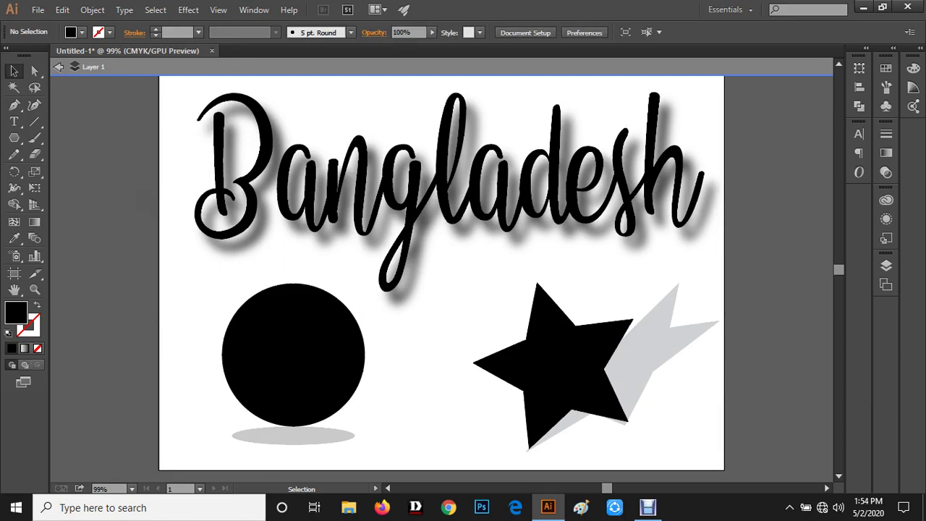
# Re-examine the text, the black star and its separate gray shadow trail one by one
pyautogui.click(226, 169)
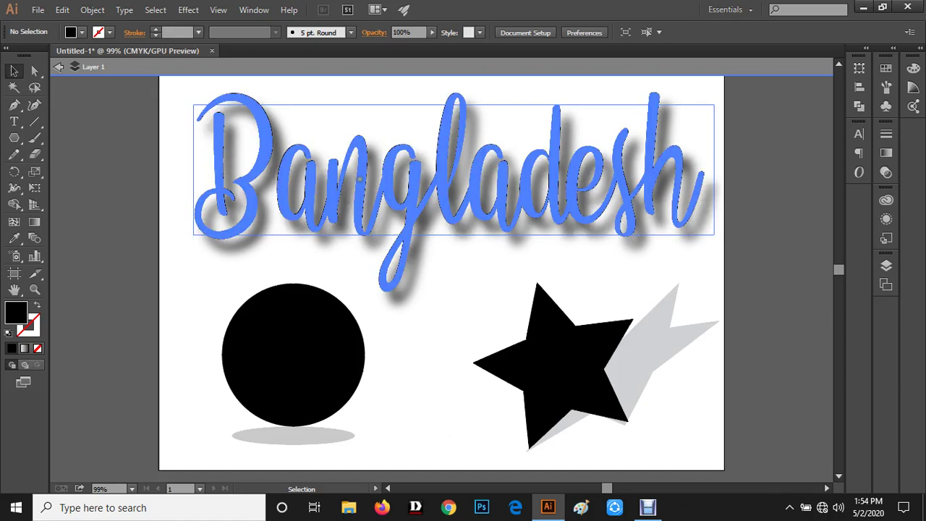
pyautogui.click(180, 150)
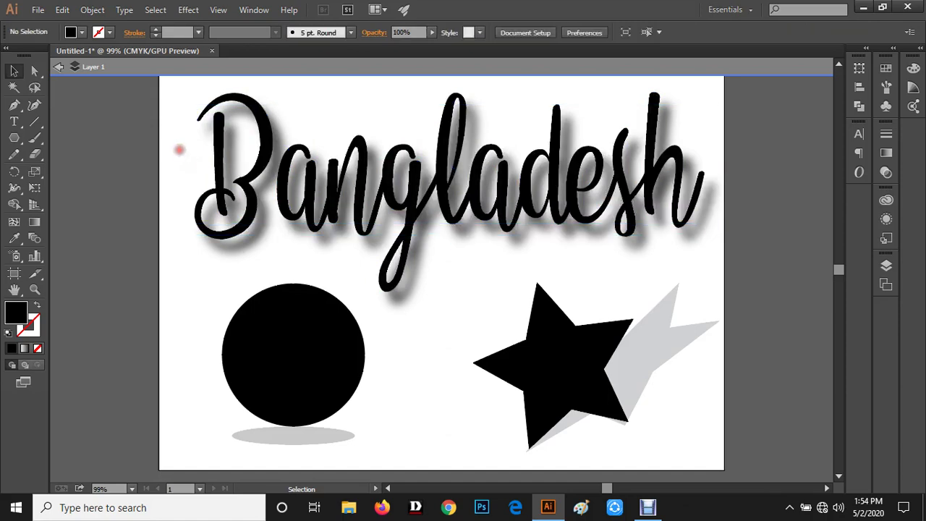
pyautogui.click(596, 379)
pyautogui.click(641, 361)
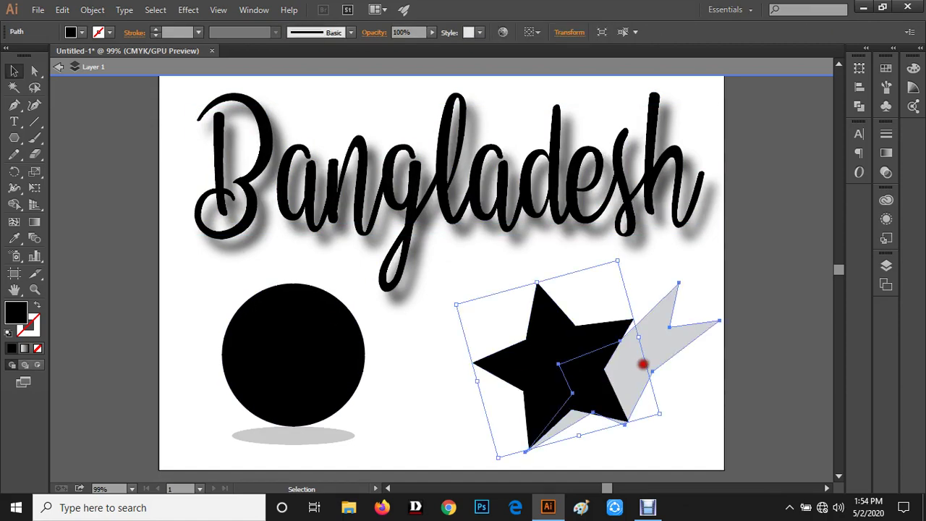
pyautogui.click(554, 353)
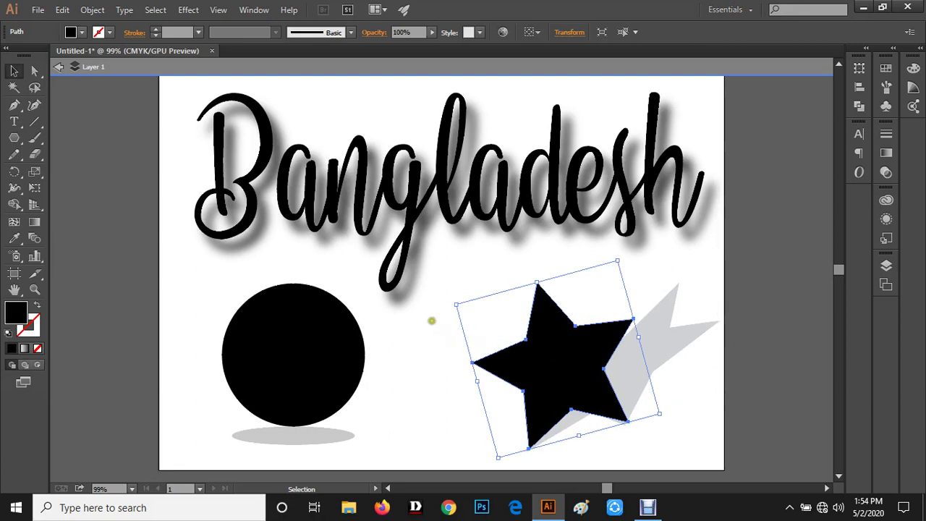
pyautogui.click(432, 321)
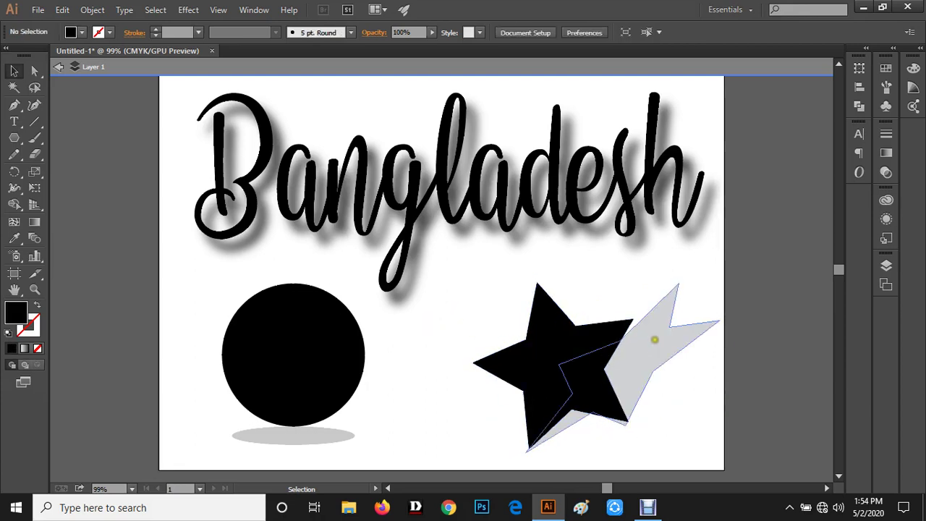
pyautogui.click(653, 339)
pyautogui.click(467, 318)
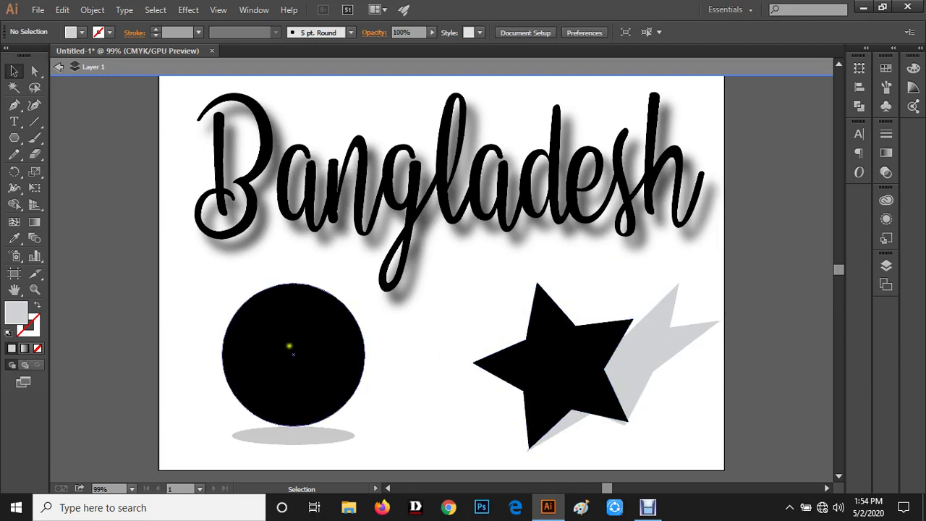
# Inspect the black circle and its separate gray ground-shadow ellipse, then the text
pyautogui.click(291, 346)
pyautogui.click(290, 436)
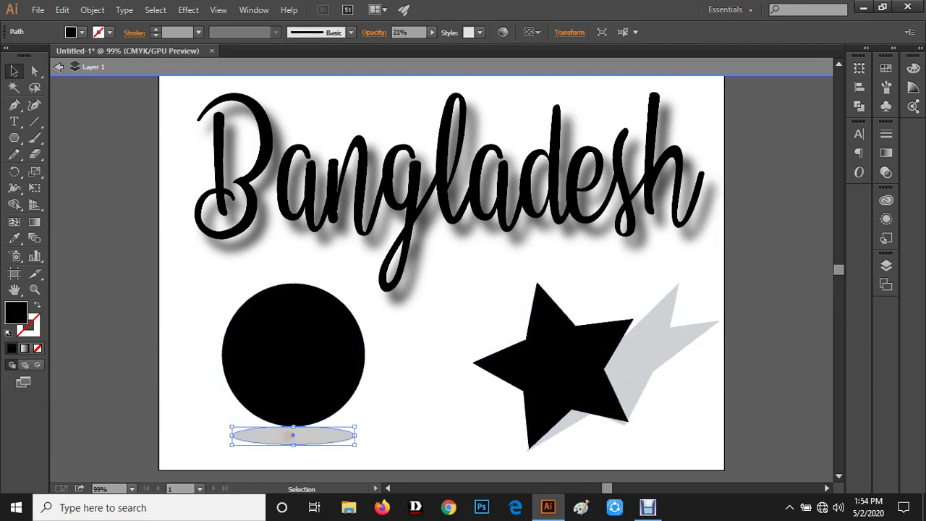
pyautogui.click(297, 355)
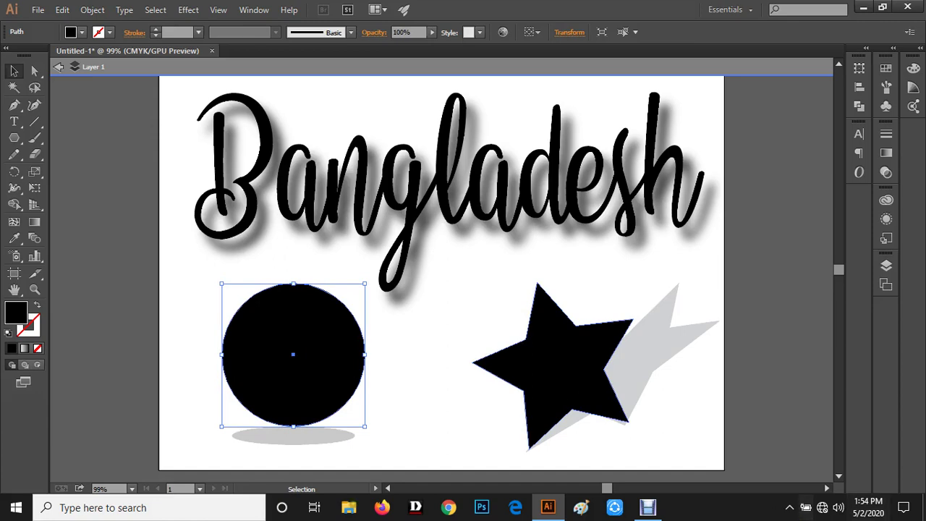
pyautogui.click(113, 188)
# Zoom in on the circle and nudge its gray shadow ellipse slightly upward
pyautogui.moveTo(114, 192); pyautogui.dragTo(196, 261)
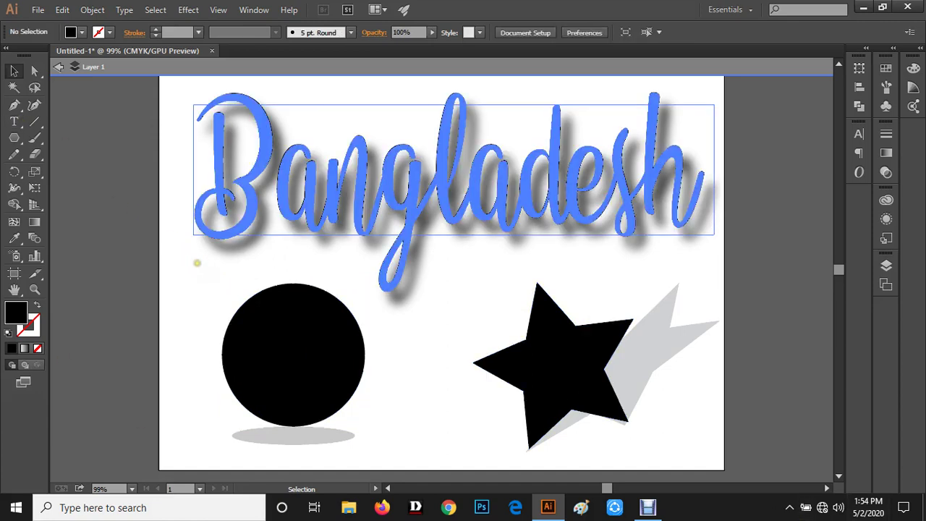
pyautogui.scroll(2, 197, 261)
pyautogui.scroll(1, 195, 261)
pyautogui.scroll(-1, 378, 281)
pyautogui.scroll(-4, 379, 279)
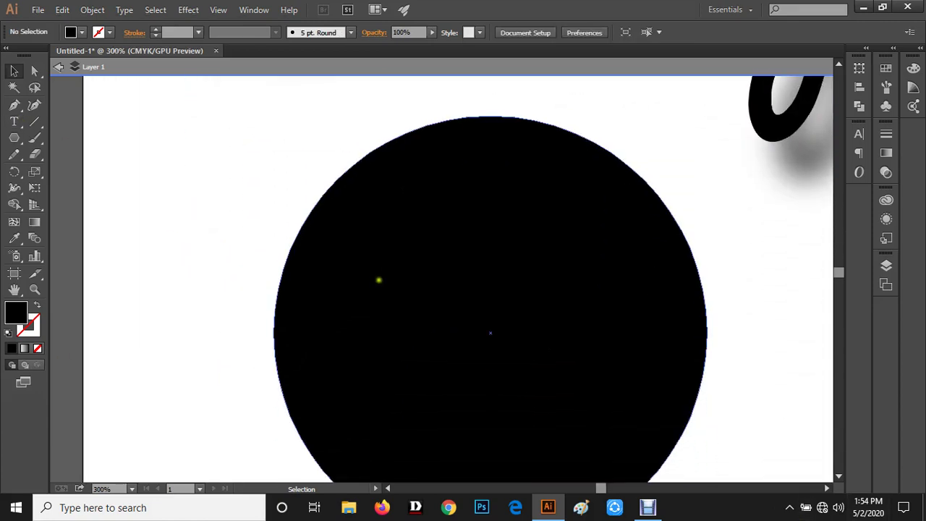
pyautogui.scroll(-2, 378, 279)
pyautogui.scroll(-3, 380, 277)
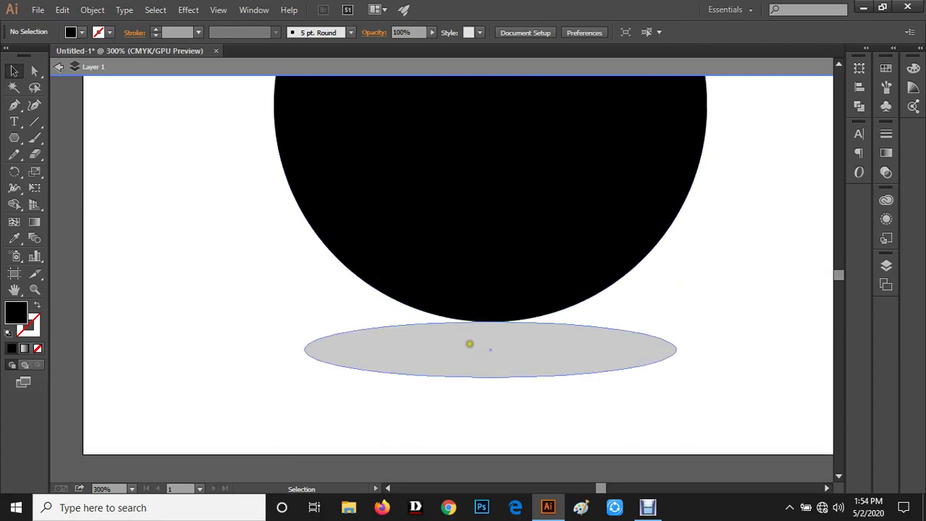
pyautogui.moveTo(471, 341); pyautogui.dragTo(471, 330)
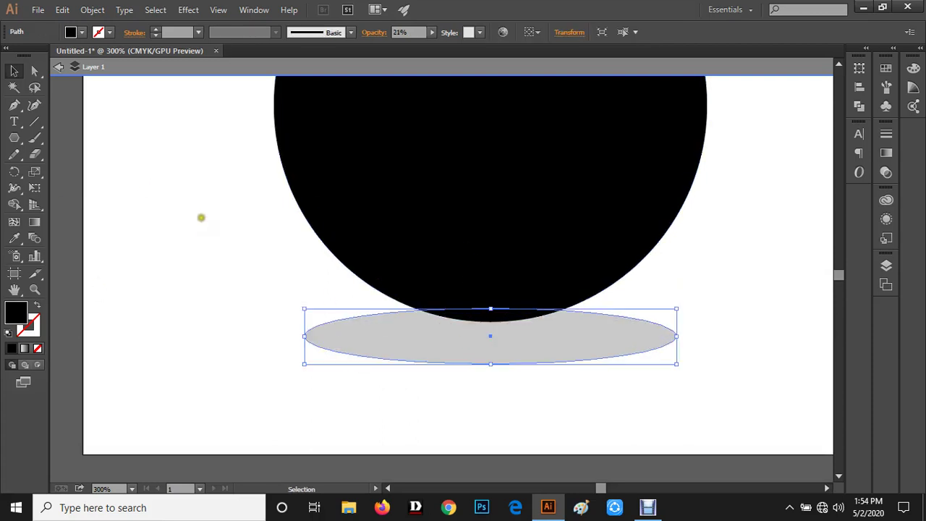
pyautogui.click(201, 215)
# Raise the gray shadow ellipse further so it sits against the circle's base
pyautogui.click(583, 238)
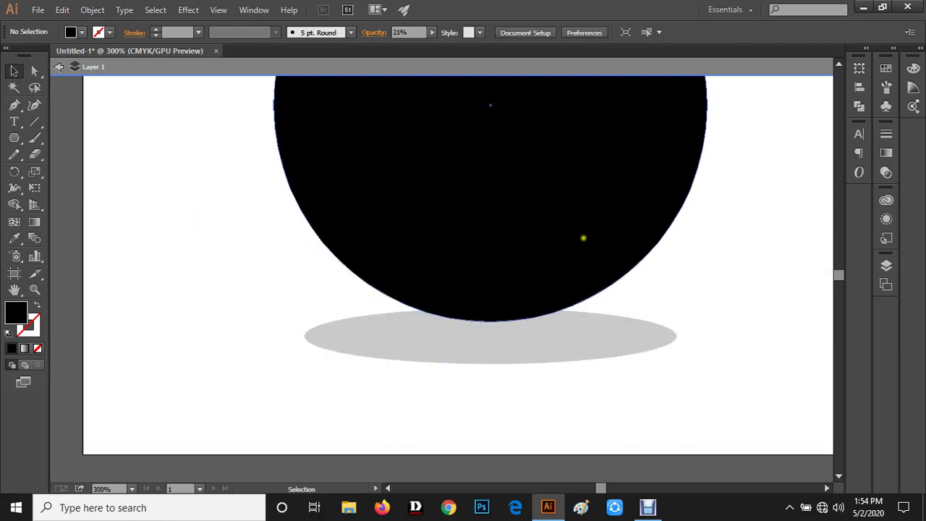
pyautogui.scroll(3, 671, 256)
pyautogui.scroll(2, 670, 257)
pyautogui.scroll(-2, 674, 251)
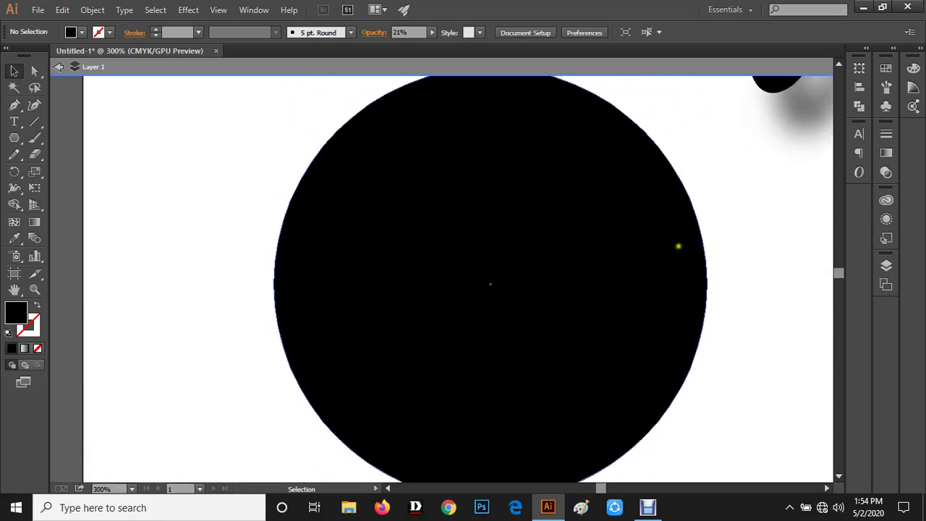
pyautogui.scroll(-1, 673, 247)
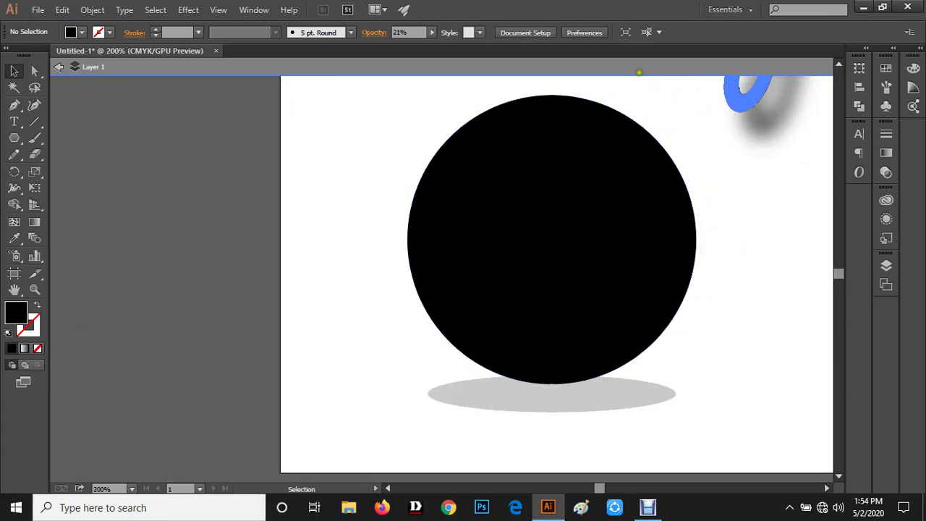
pyautogui.click(603, 387)
pyautogui.click(676, 351)
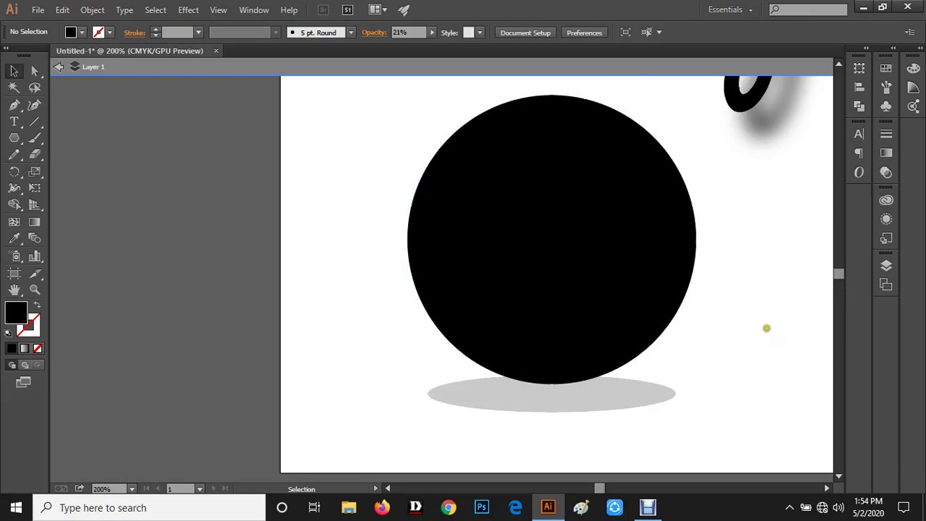
pyautogui.click(671, 389)
pyautogui.moveTo(621, 405); pyautogui.dragTo(623, 396)
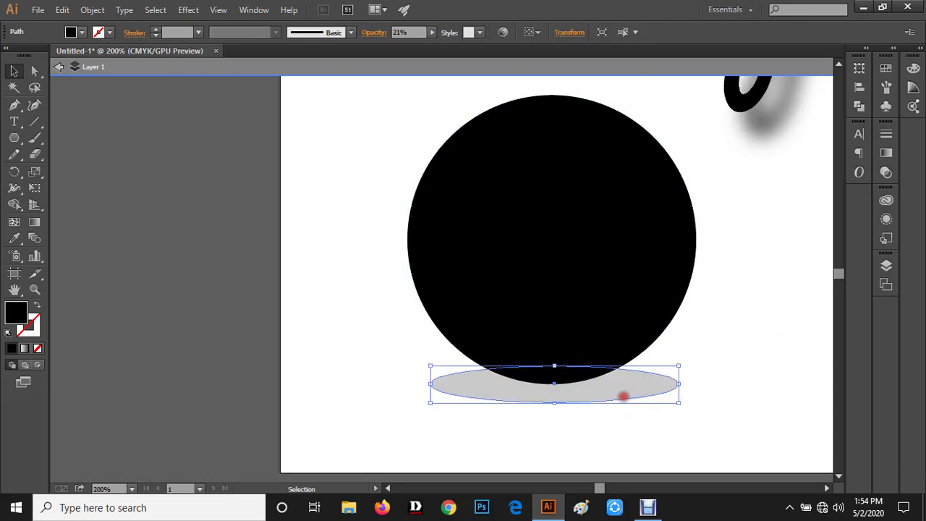
pyautogui.click(687, 337)
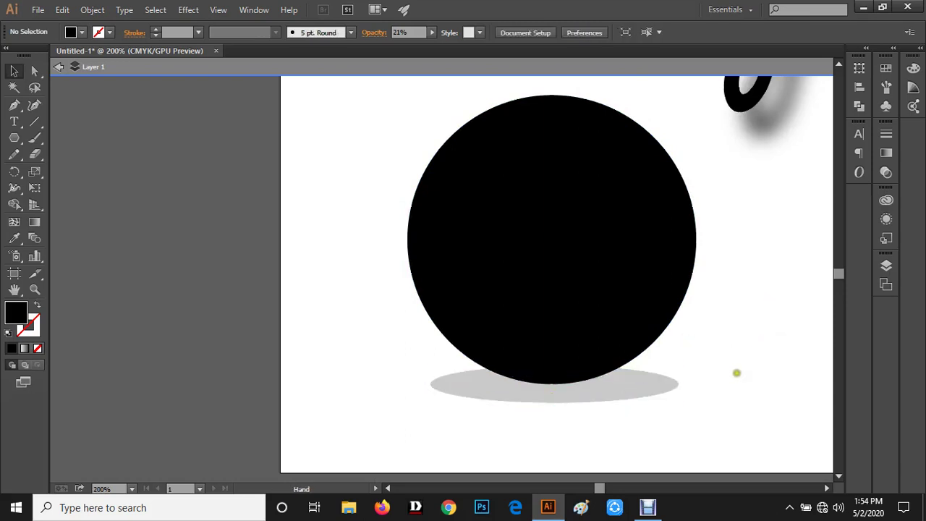
# Pan and zoom the view across to frame the star
pyautogui.moveTo(736, 374); pyautogui.dragTo(332, 375)
pyautogui.moveTo(427, 336); pyautogui.dragTo(289, 383)
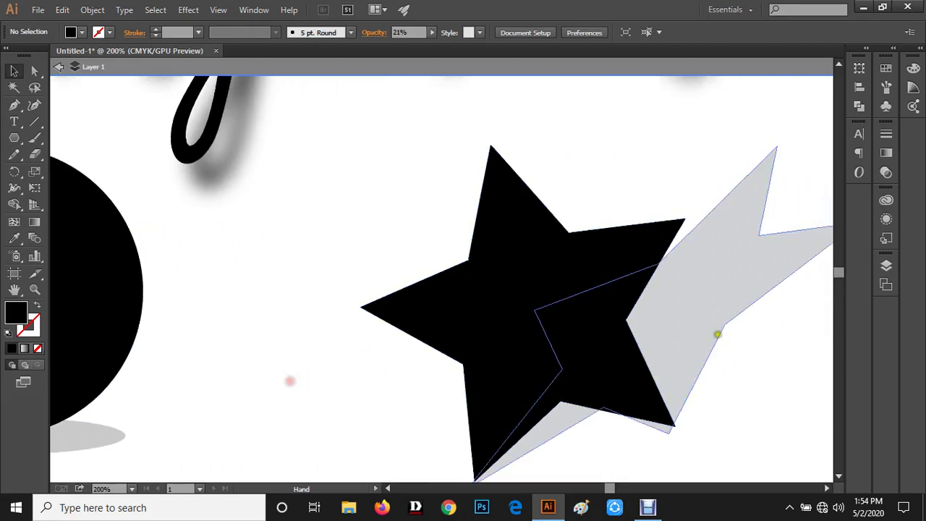
pyautogui.moveTo(786, 379); pyautogui.dragTo(759, 367)
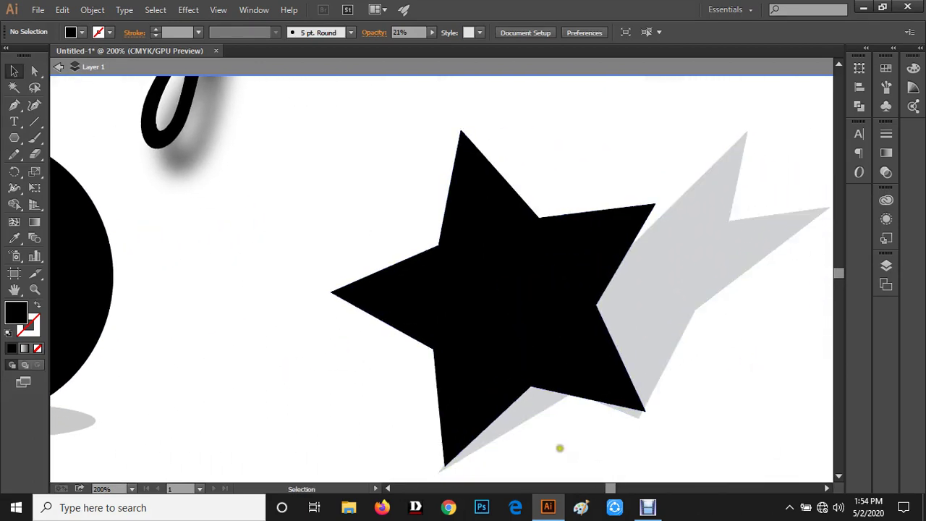
pyautogui.scroll(-2, 716, 398)
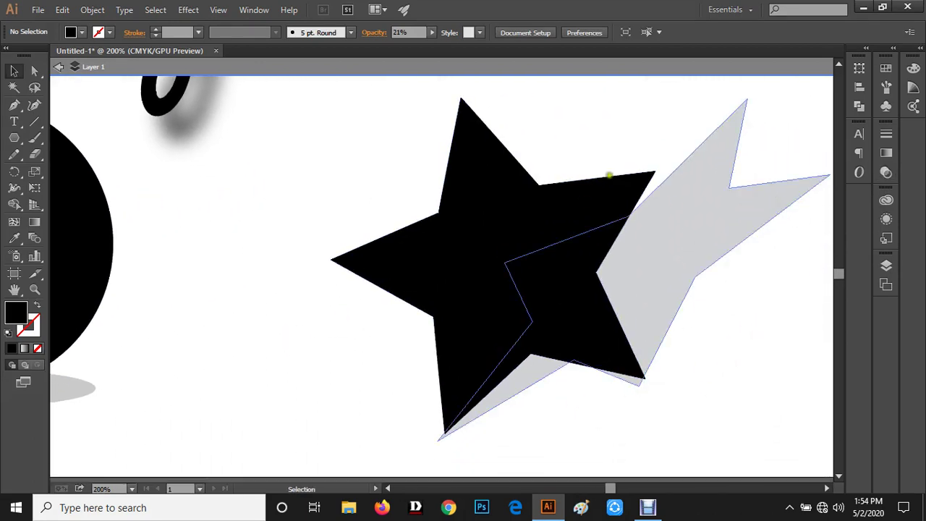
pyautogui.scroll(-3, 641, 216)
pyautogui.scroll(2, 640, 216)
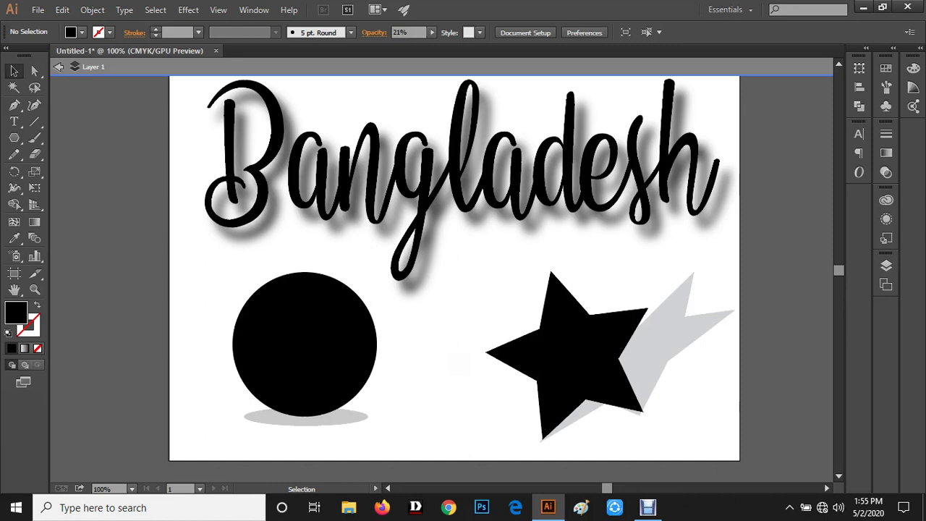
# Create a new blank document and draw a text area near the artboard's top
pyautogui.hotkey('ctrl', 'n')
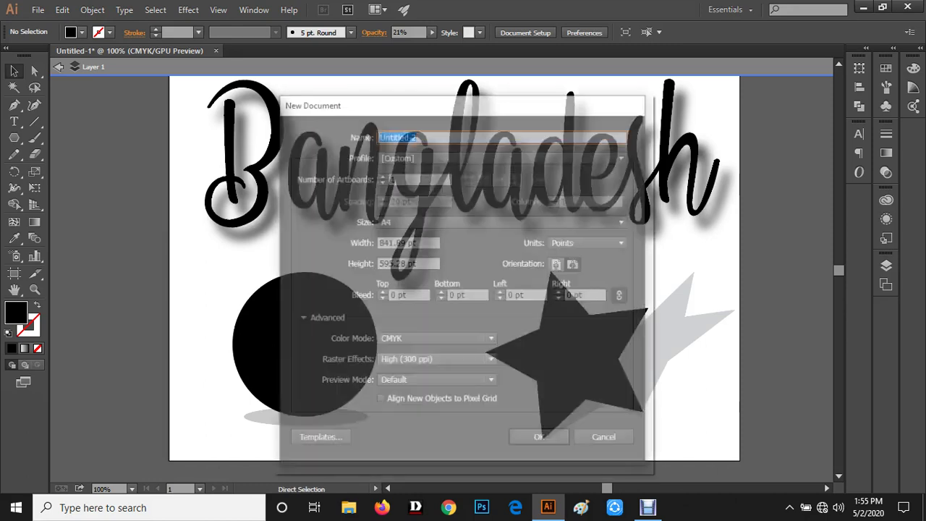
pyautogui.press('Return')
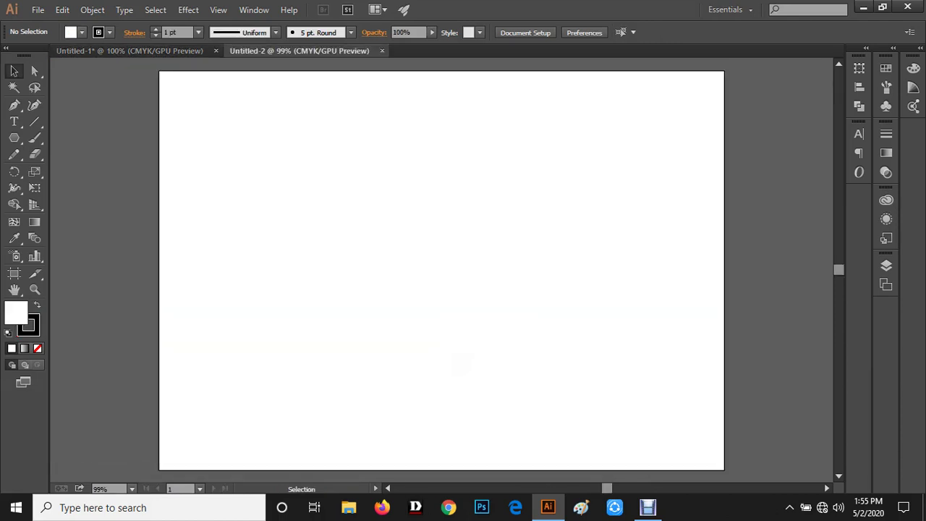
pyautogui.click(10, 125)
pyautogui.click(58, 122)
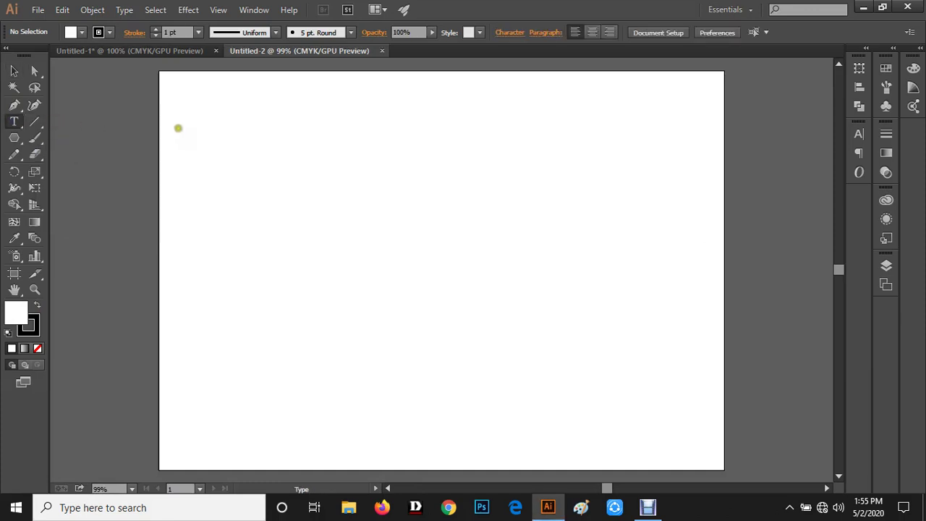
pyautogui.moveTo(191, 112)
pyautogui.mouseDown()
pyautogui.moveTo(286, 163)
pyautogui.moveTo(717, 224)
pyautogui.mouseUp()
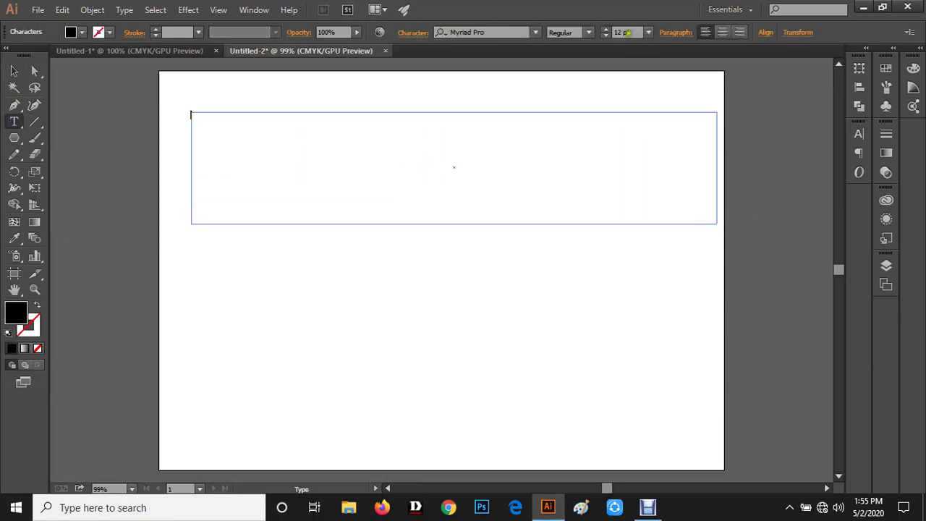
# Set the type size to 80 pt and enter the word 'Bangladesh'
pyautogui.click(622, 33)
pyautogui.write('80')
pyautogui.click(325, 168)
pyautogui.write('Ba')
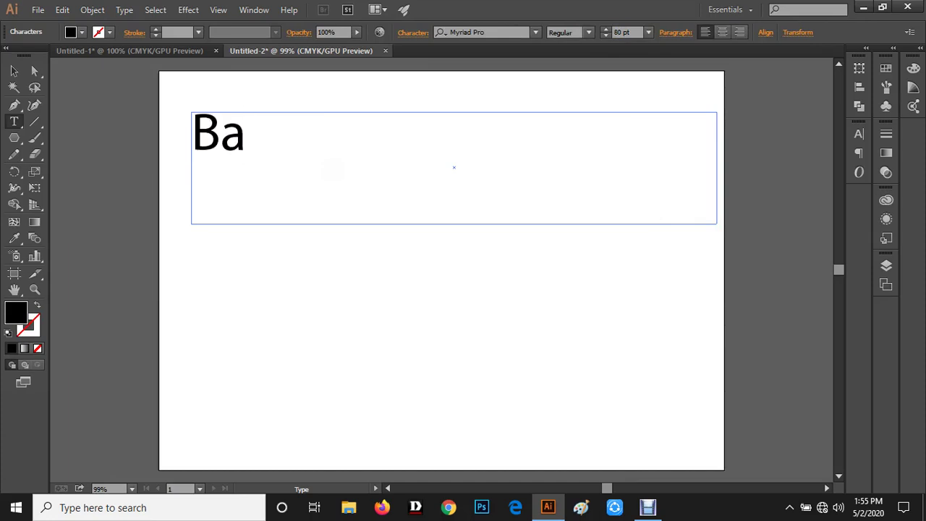
pyautogui.write('nglas')
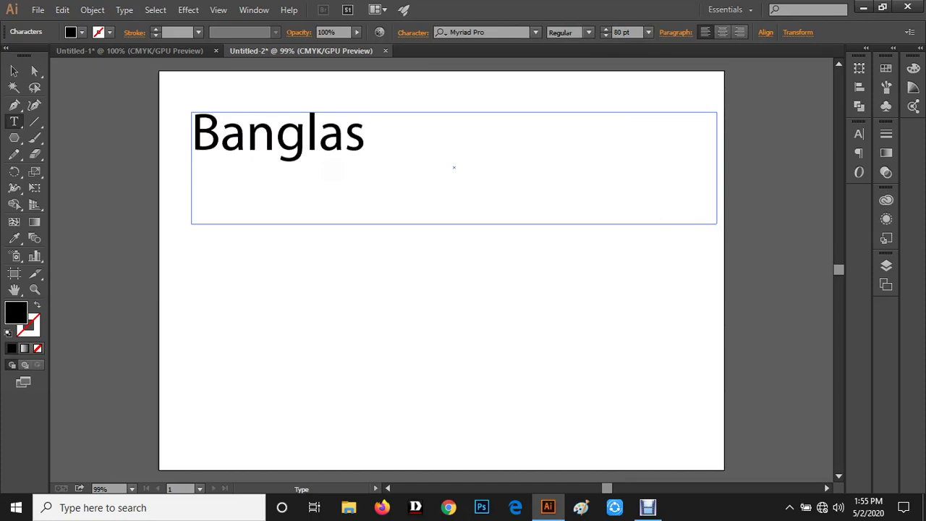
pyautogui.press('BackSpace')
pyautogui.write('de')
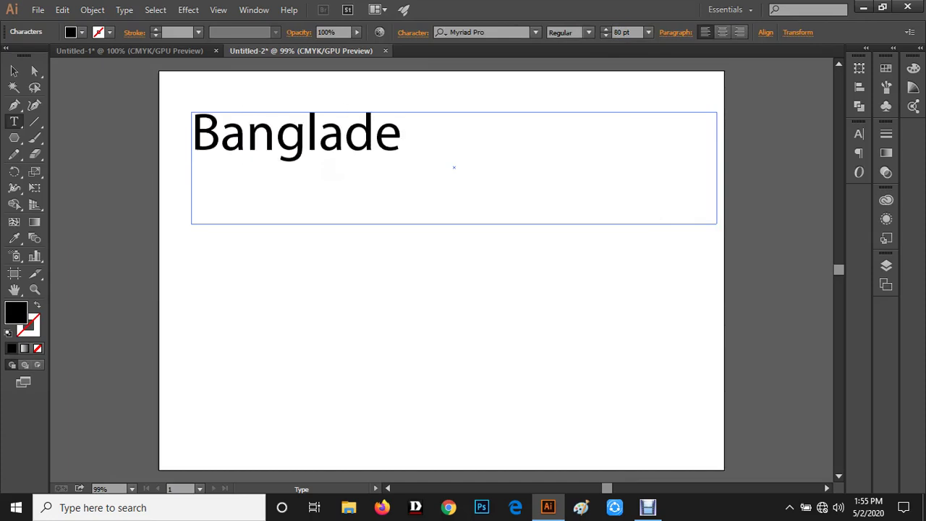
pyautogui.write('sh')
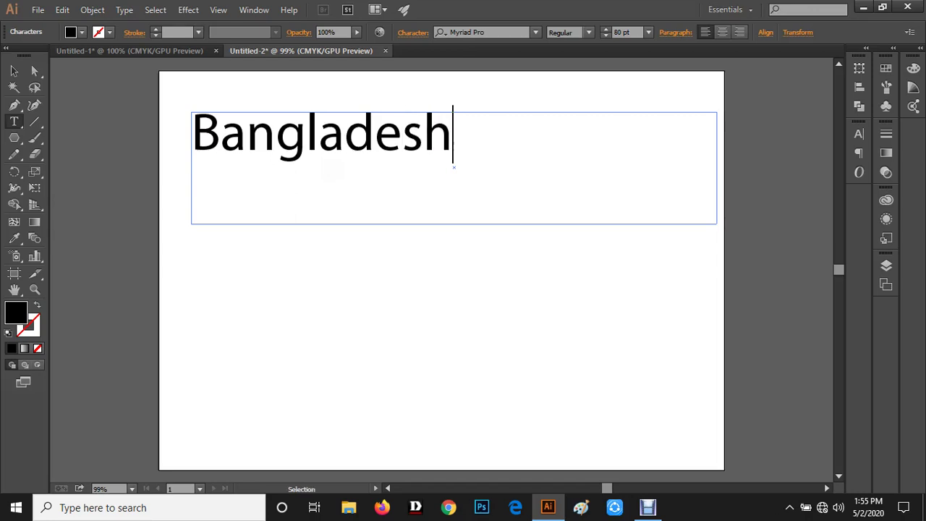
# Select all the Bangladesh text and enlarge it in steps to 152 pt
pyautogui.hotkey('ctrl', 'a')
pyautogui.hotkey('ctrl', 'shift', '.')
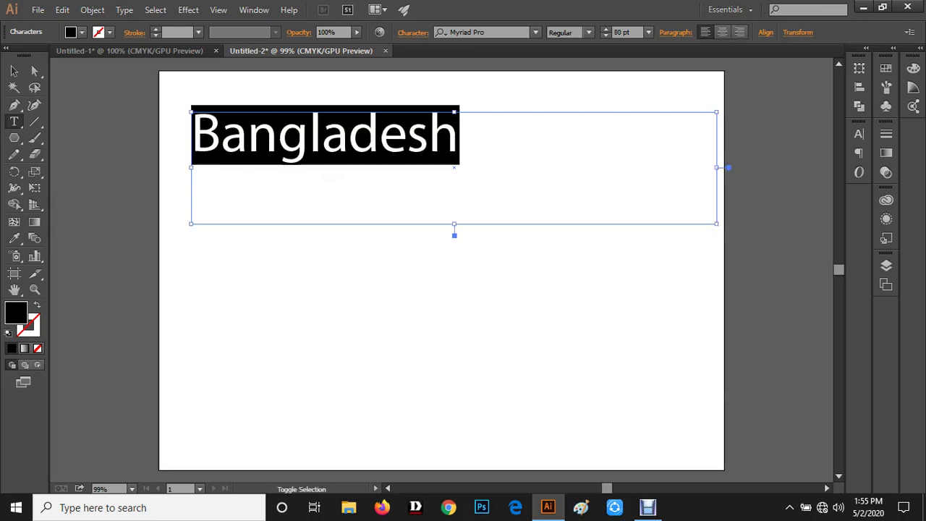
pyautogui.hotkey('ctrl', 'shift', '.')
pyautogui.hotkey('ctrl', 'shift', '.')
pyautogui.hotkey('ctrl', 'shift', '.')
pyautogui.hotkey('ctrl', 'shift', '.')
pyautogui.hotkey('ctrl', 'shift', '.')
pyautogui.hotkey('ctrl', 'shift', '.')
pyautogui.hotkey('ctrl', 'shift', '.')
pyautogui.hotkey('ctrl', 'shift', '.')
pyautogui.hotkey('ctrl', 'shift', '.')
pyautogui.hotkey('ctrl', 'shift', '.')
pyautogui.hotkey('ctrl', 'shift', '.')
pyautogui.hotkey('ctrl', 'shift', '.')
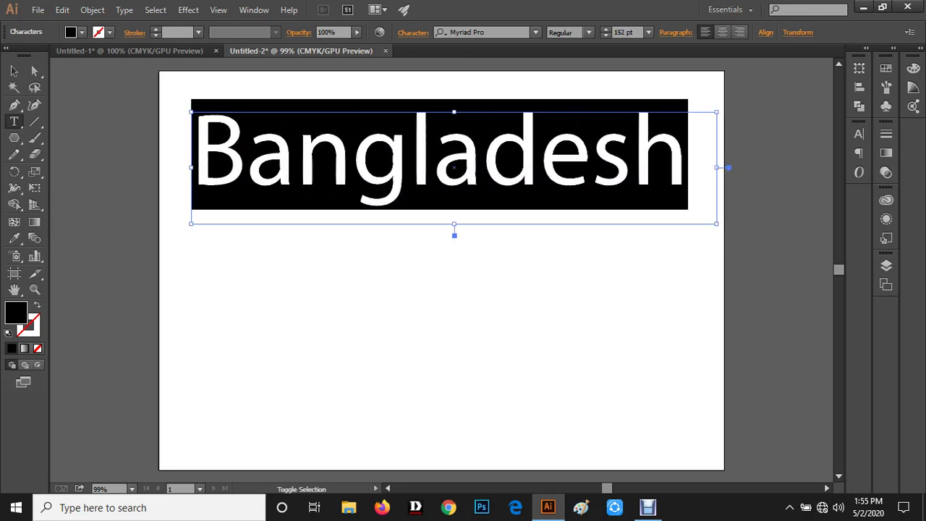
pyautogui.hotkey('ctrl', 'shift', '.')
pyautogui.hotkey('ctrl', 'shift', '.')
pyautogui.hotkey('ctrl', 'shift', '.')
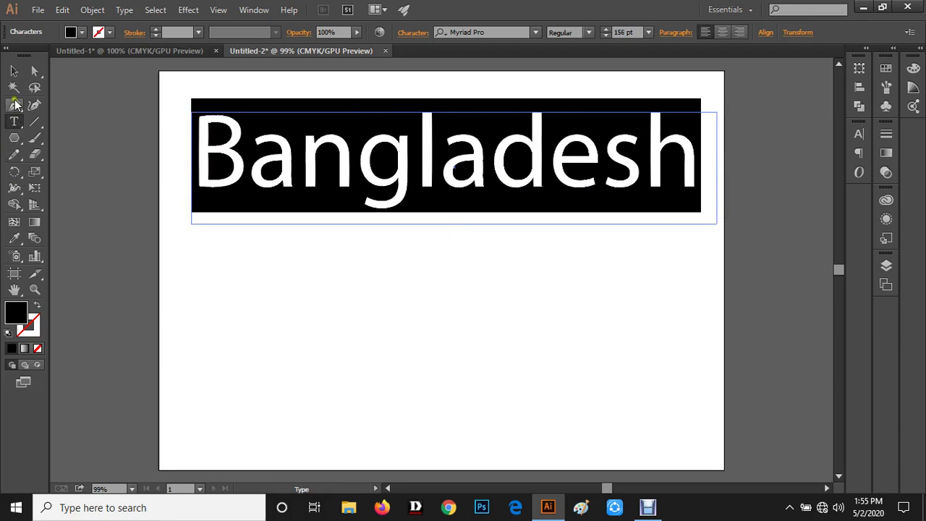
# Select the Bangladesh text as an object and bring up the Effect menu's Stylize options
pyautogui.click(14, 71)
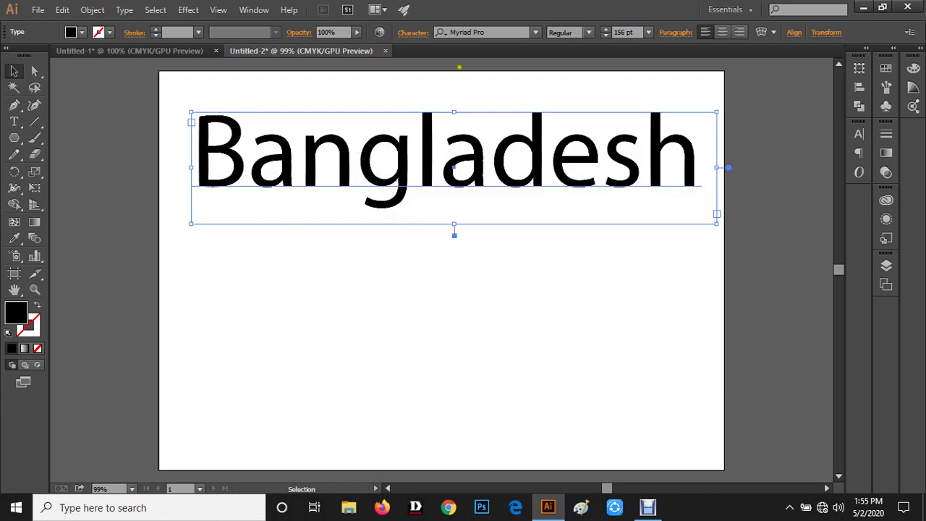
pyautogui.press('super+plus')
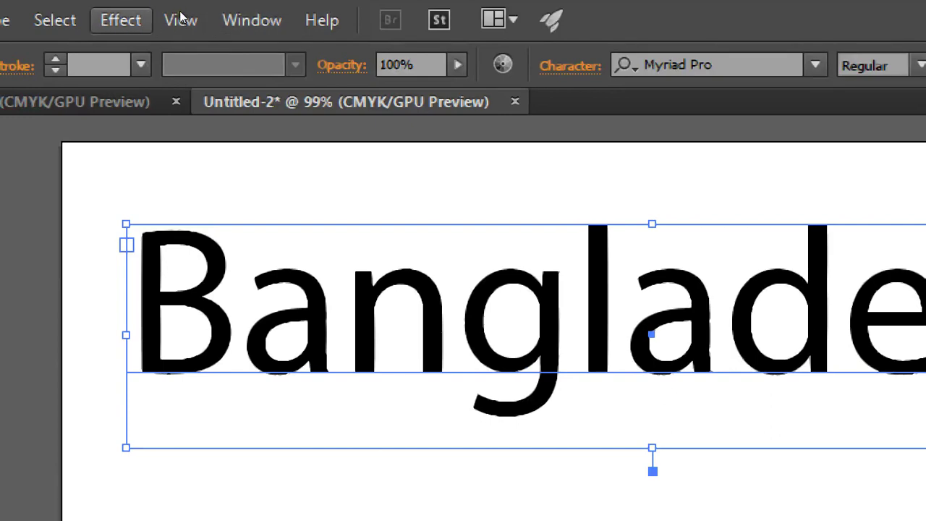
pyautogui.click(181, 14)
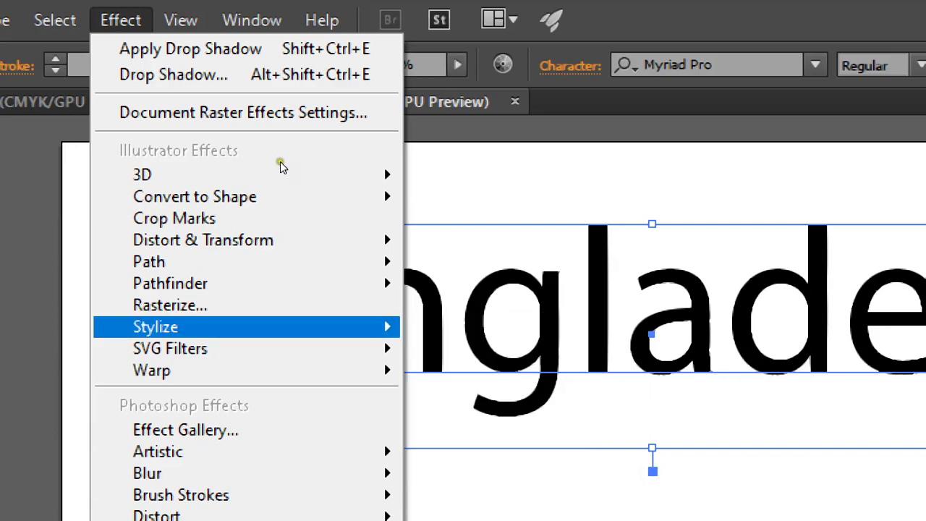
# Add a Drop Shadow to the text, keeping Multiply mode with Preview turned on
pyautogui.press('Right')
pyautogui.press('Return')
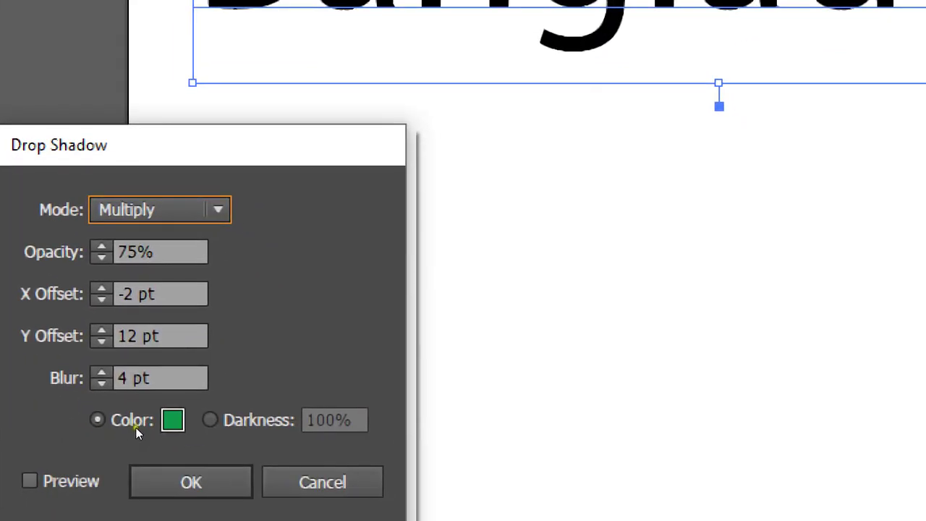
pyautogui.moveTo(202, 251); pyautogui.dragTo(206, 235)
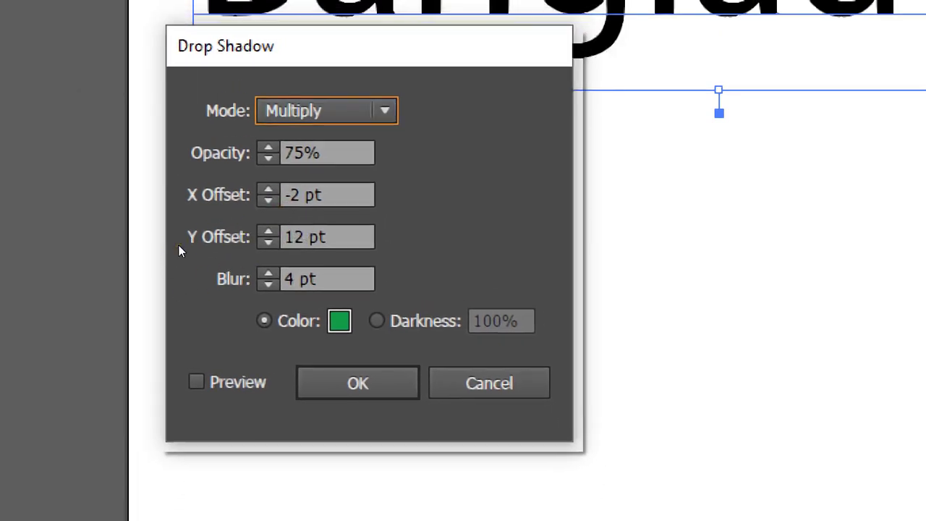
pyautogui.hotkey('alt', 'Down')
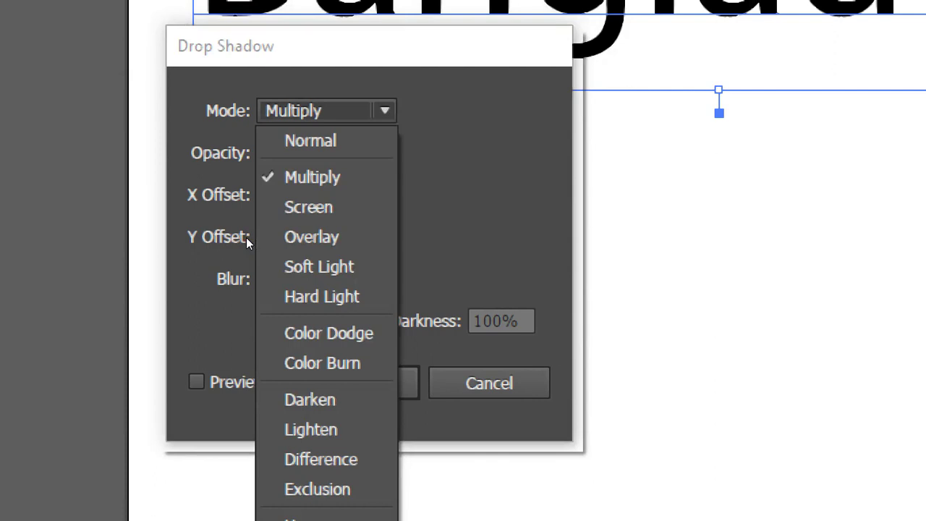
pyautogui.press('Escape')
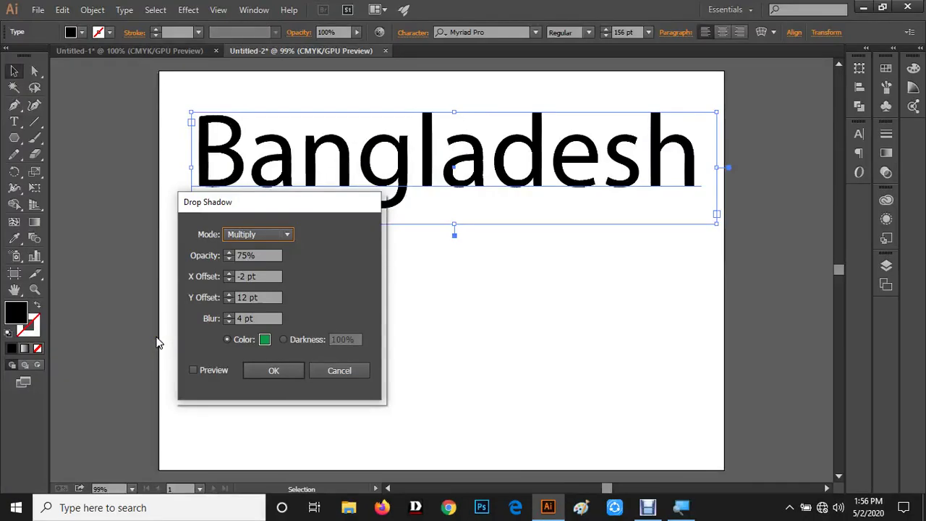
pyautogui.click(193, 370)
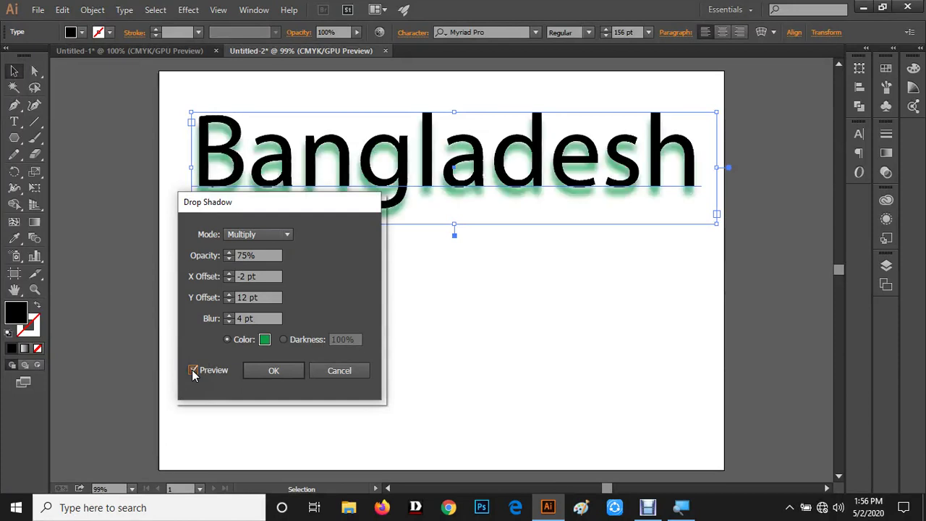
pyautogui.moveTo(326, 201); pyautogui.dragTo(271, 226)
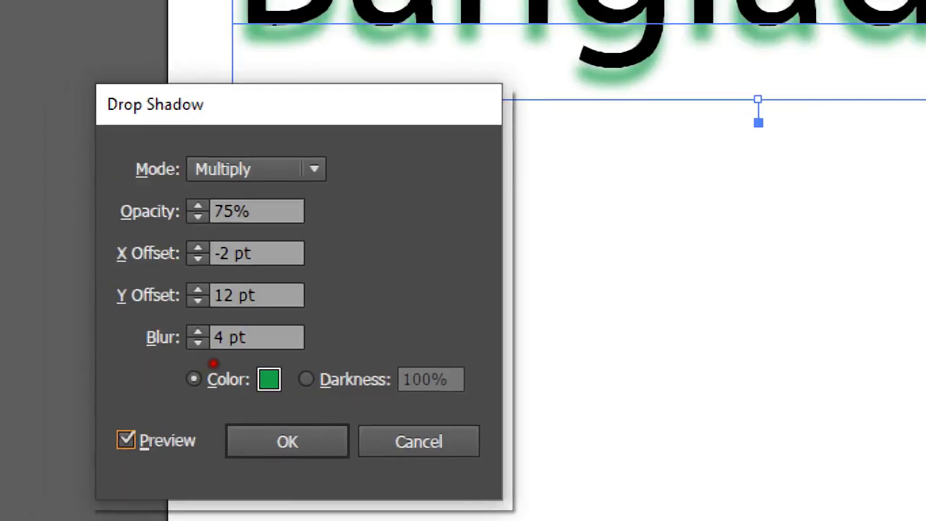
# Set the drop shadow colour to blue #003399 in the Color Picker
pyautogui.click(268, 380)
pyautogui.moveTo(209, 248); pyautogui.dragTo(196, 186)
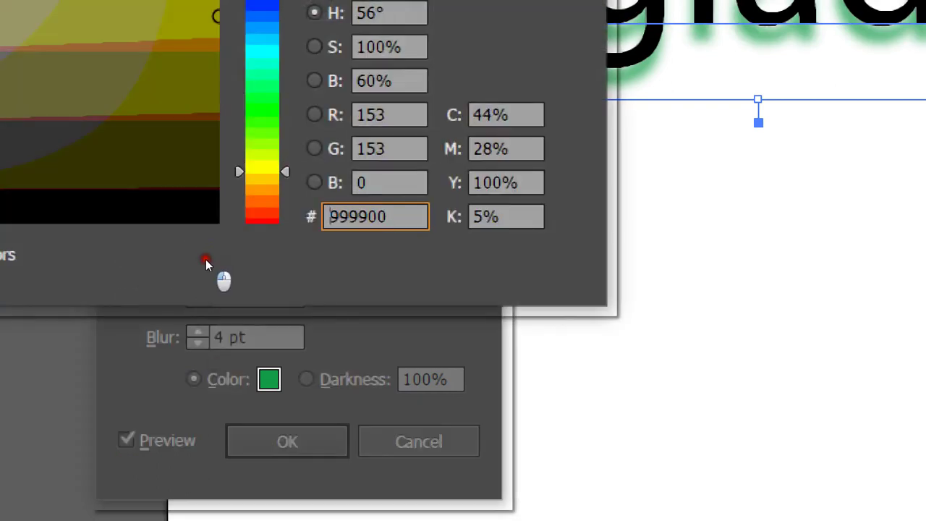
pyautogui.click(180, 37)
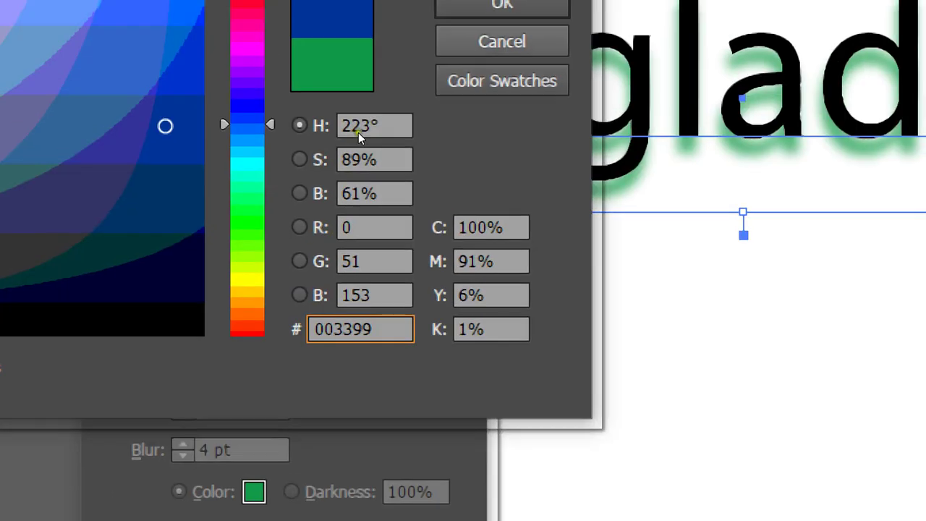
pyautogui.press('Return')
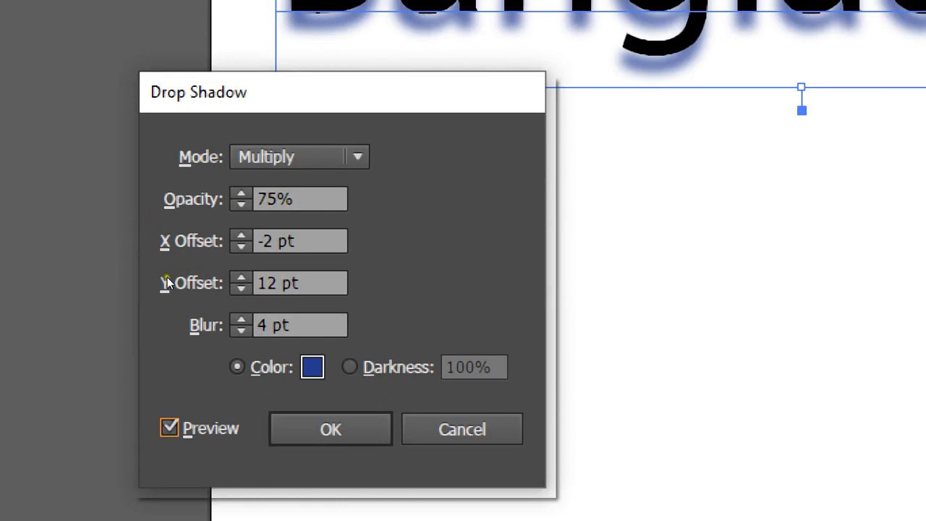
# Step the shadow's X Offset up, pushing the shadow right to 8 pt
pyautogui.hotkey('alt', 'x')
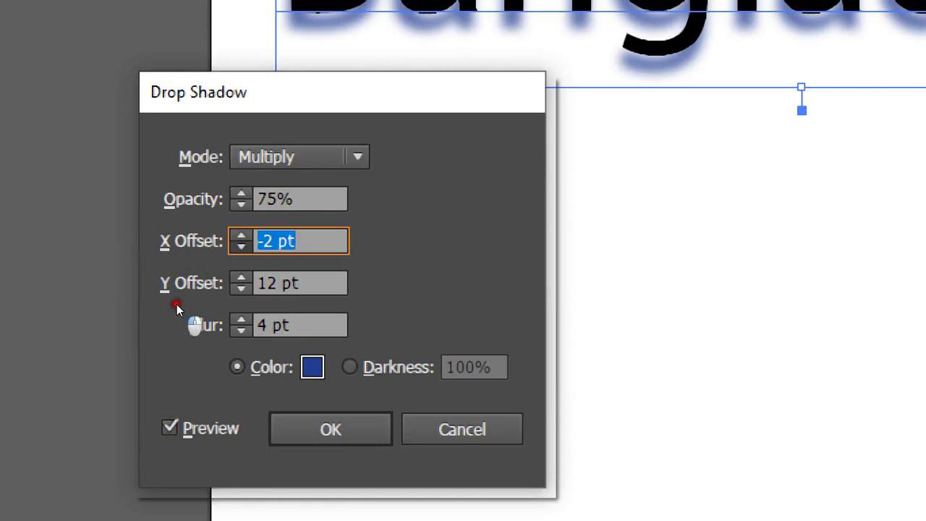
pyautogui.scroll(-1, 177, 304)
pyautogui.scroll(-1, 175, 302)
pyautogui.scroll(1, 174, 303)
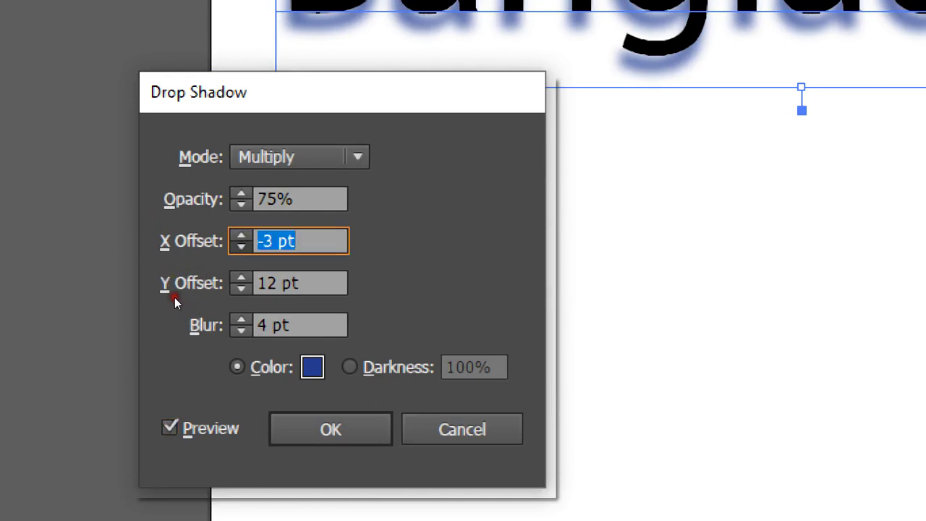
pyautogui.scroll(1, 174, 302)
pyautogui.scroll(1, 174, 303)
pyautogui.scroll(1, 174, 299)
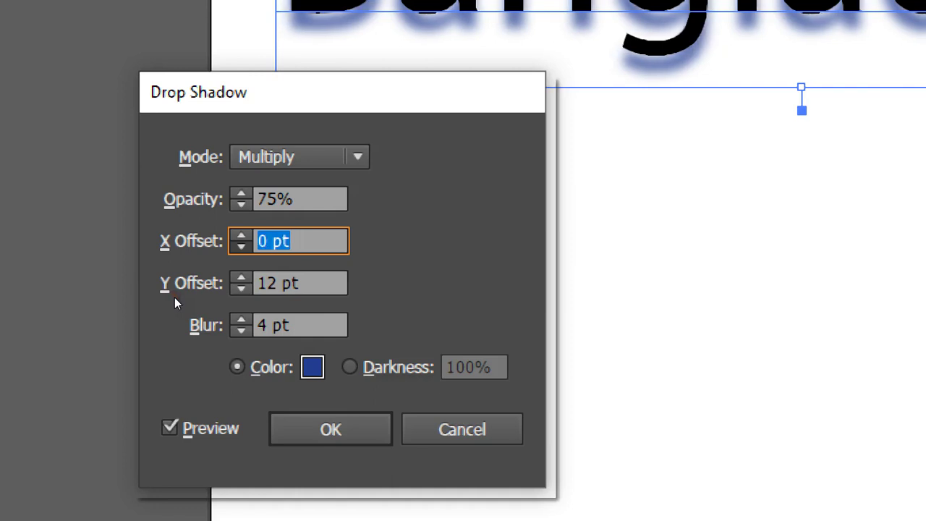
pyautogui.scroll(1, 175, 299)
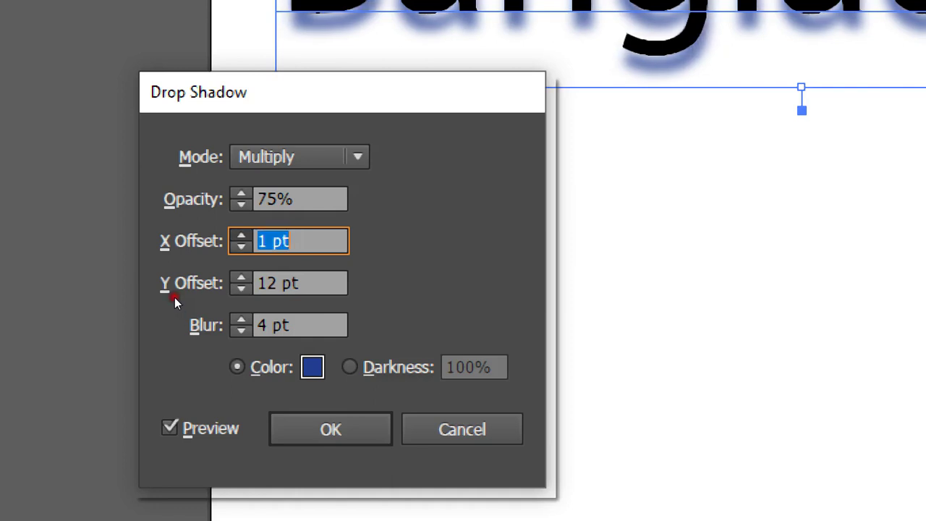
pyautogui.scroll(1, 174, 297)
pyautogui.scroll(1, 175, 298)
pyautogui.scroll(1, 175, 298)
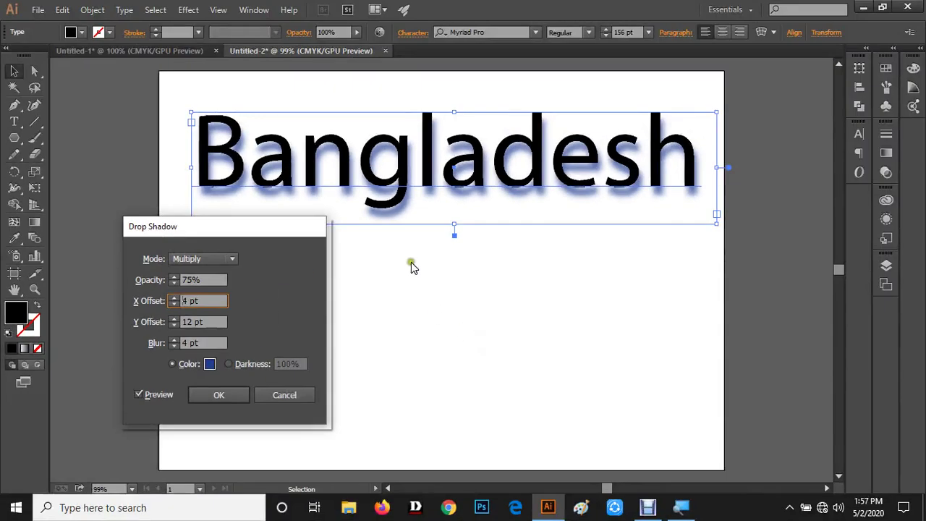
pyautogui.click(174, 298)
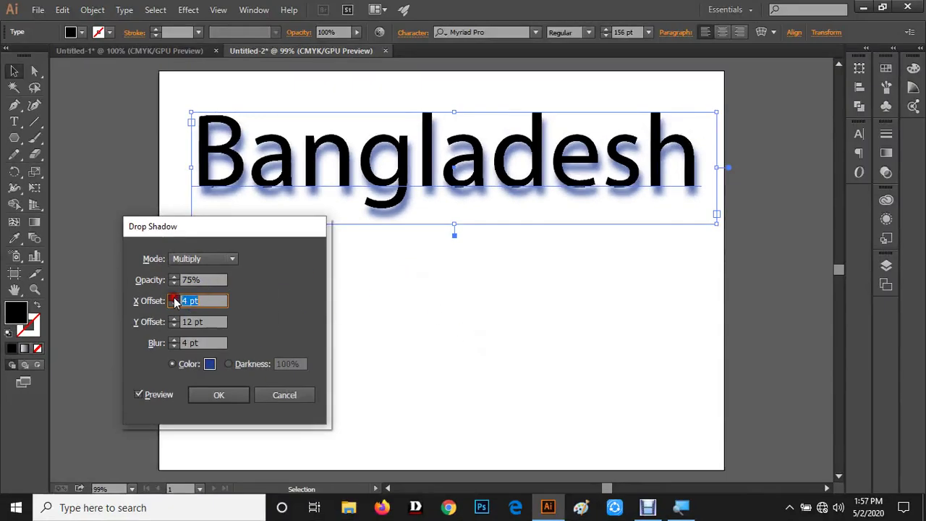
pyautogui.click(173, 298)
pyautogui.click(174, 298)
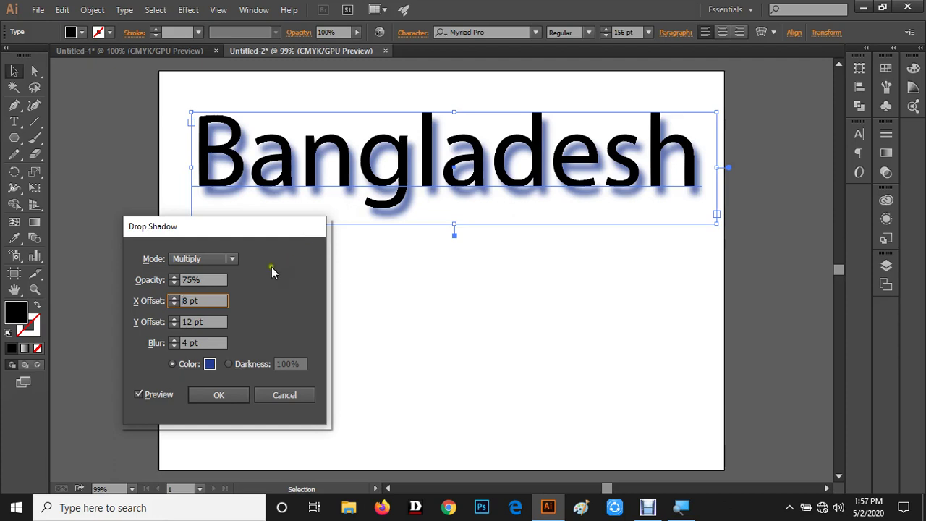
# Try negative X offsets, then enter 8 pt as the final X Offset
pyautogui.click(173, 304)
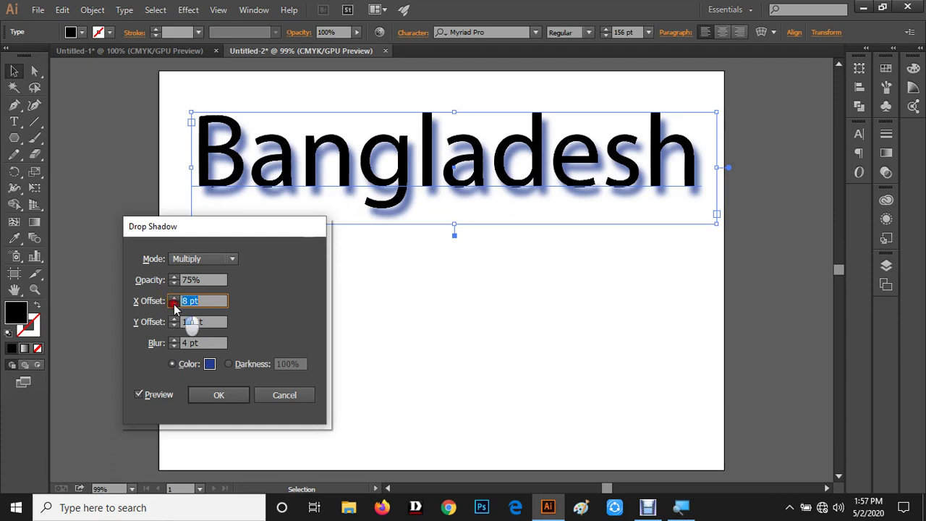
pyautogui.click(174, 304)
pyautogui.click(174, 304)
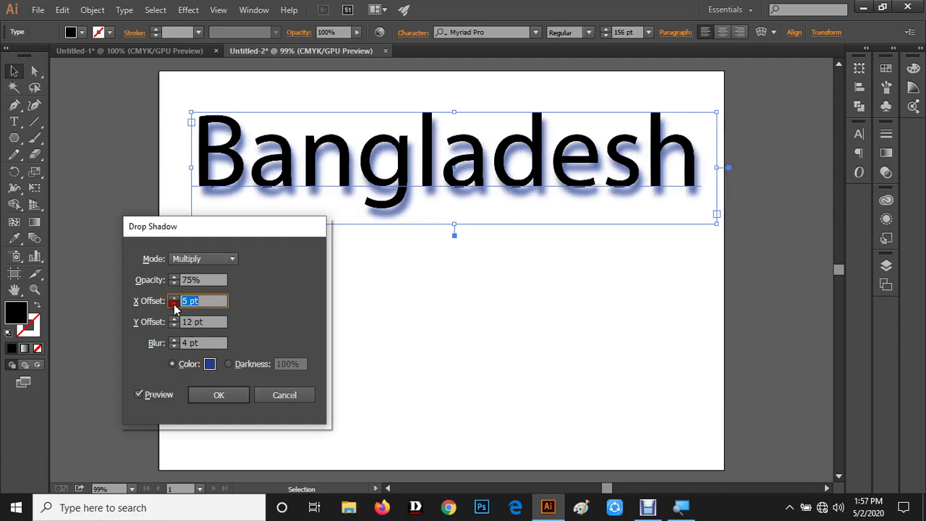
pyautogui.click(173, 304)
pyautogui.click(174, 304)
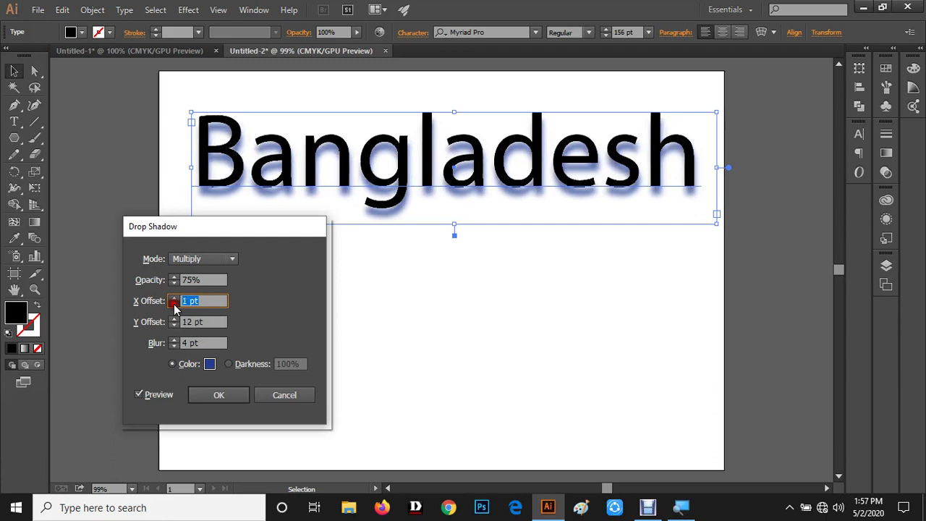
pyautogui.click(174, 304)
pyautogui.click(174, 304)
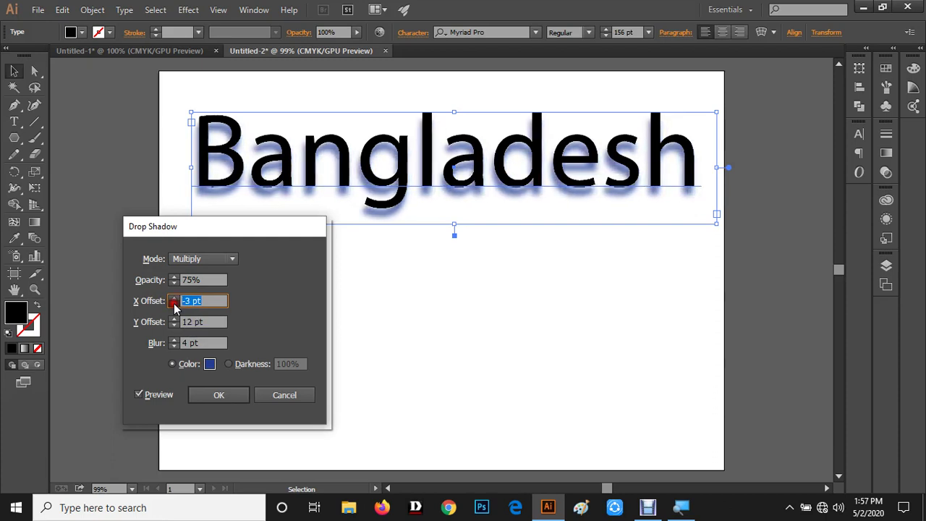
pyautogui.click(173, 304)
pyautogui.click(174, 304)
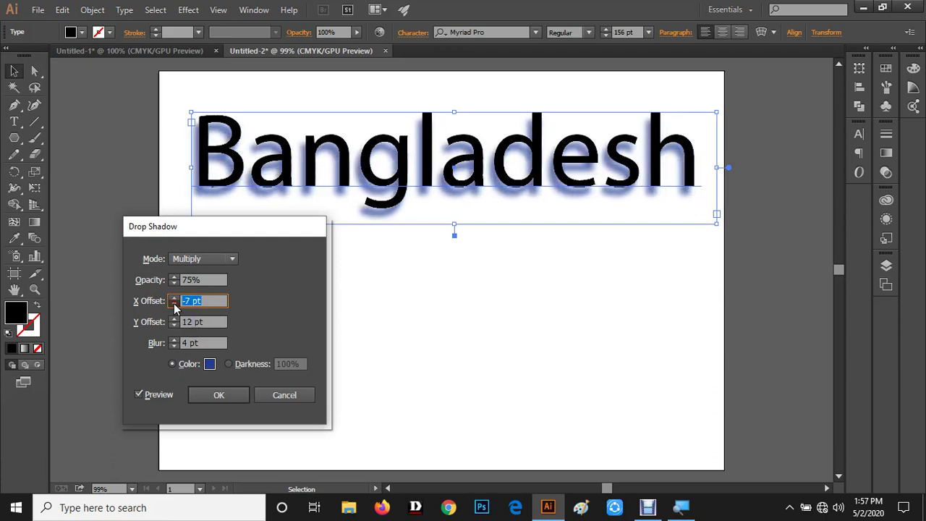
pyautogui.click(174, 305)
pyautogui.click(174, 304)
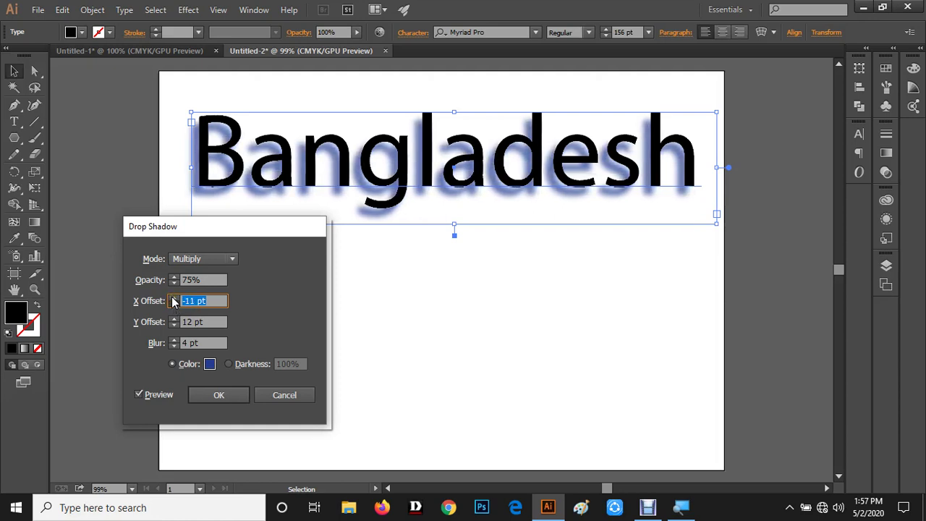
pyautogui.click(174, 303)
pyautogui.click(174, 304)
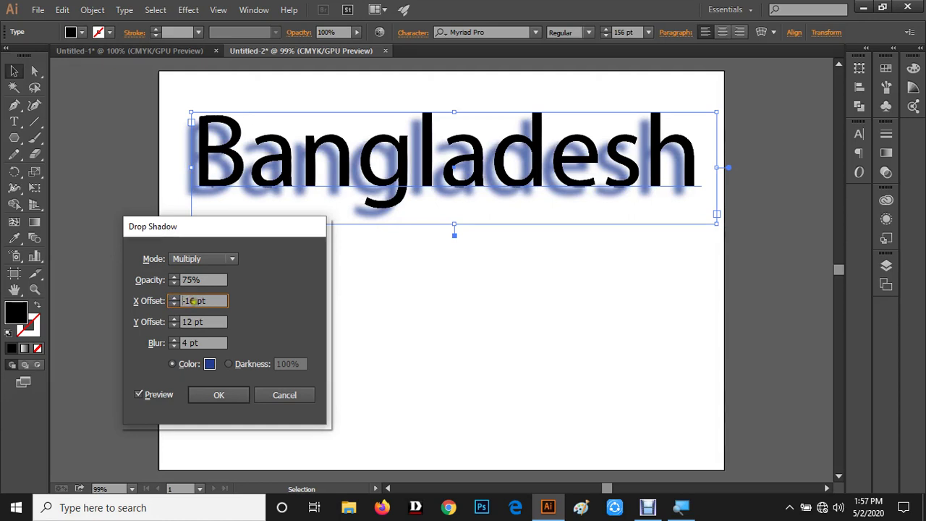
pyautogui.click(173, 304)
pyautogui.write('8')
pyautogui.click(207, 327)
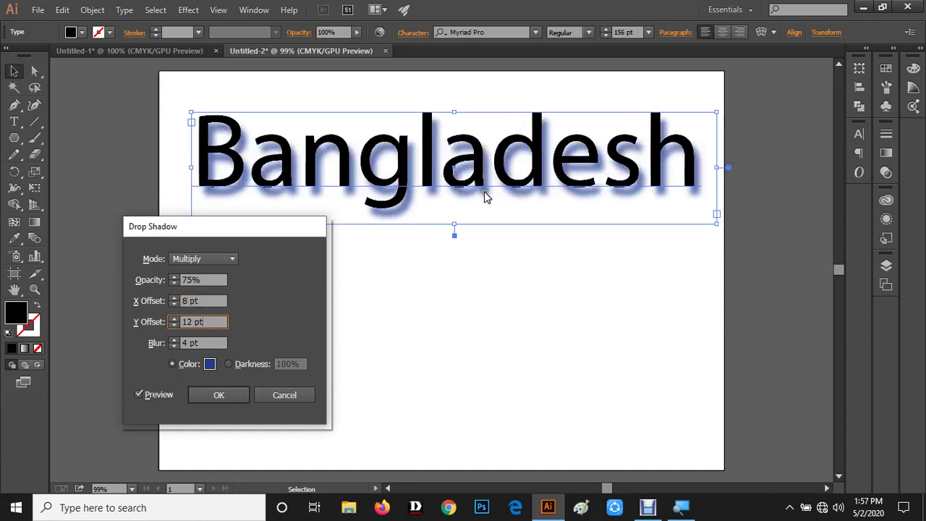
# Step the shadow's Y Offset down to -3 pt, lifting it slightly above the letters
pyautogui.click(174, 323)
pyautogui.click(174, 326)
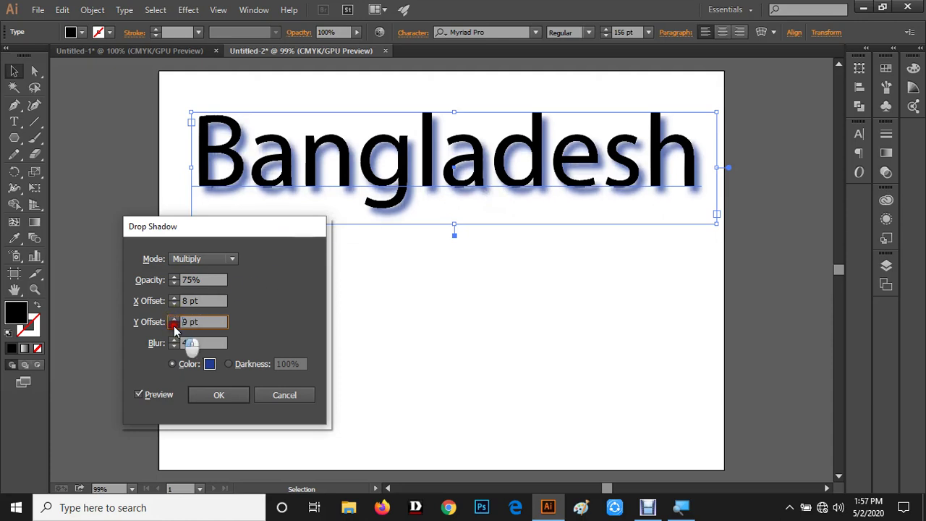
pyautogui.click(174, 325)
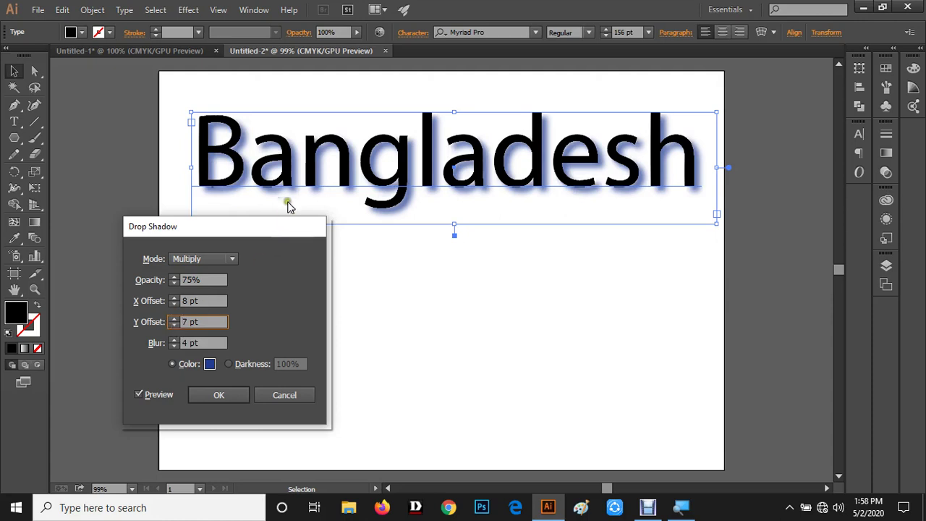
pyautogui.click(175, 326)
pyautogui.click(175, 325)
pyautogui.click(175, 325)
pyautogui.click(174, 325)
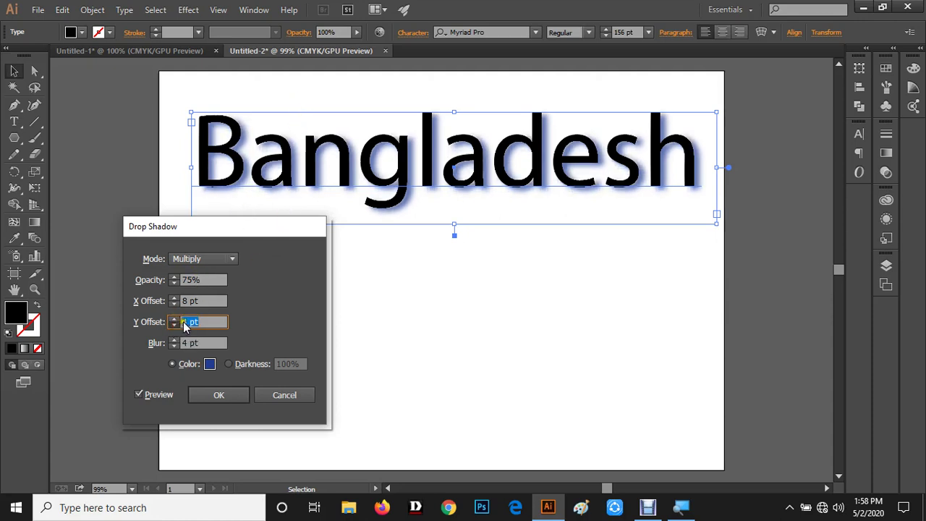
pyautogui.scroll(-1, 188, 322)
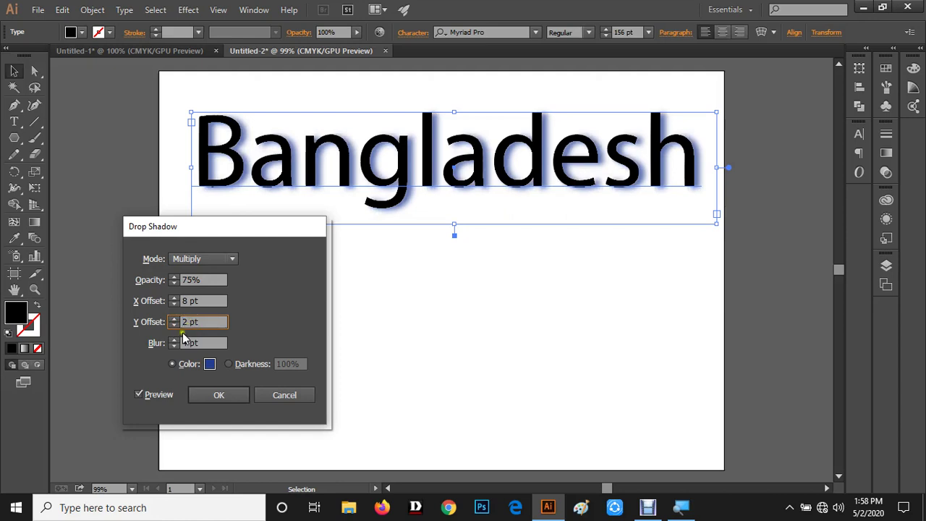
pyautogui.click(174, 325)
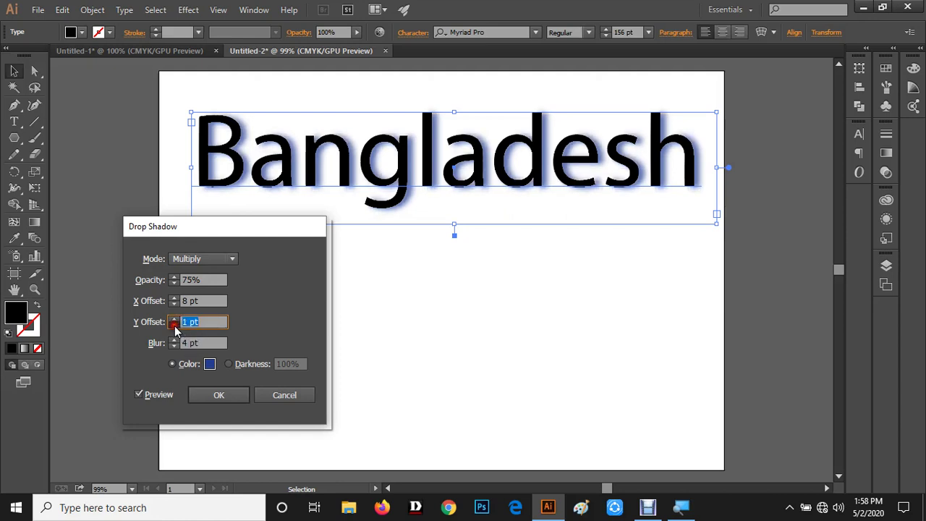
pyautogui.click(175, 325)
pyautogui.click(174, 326)
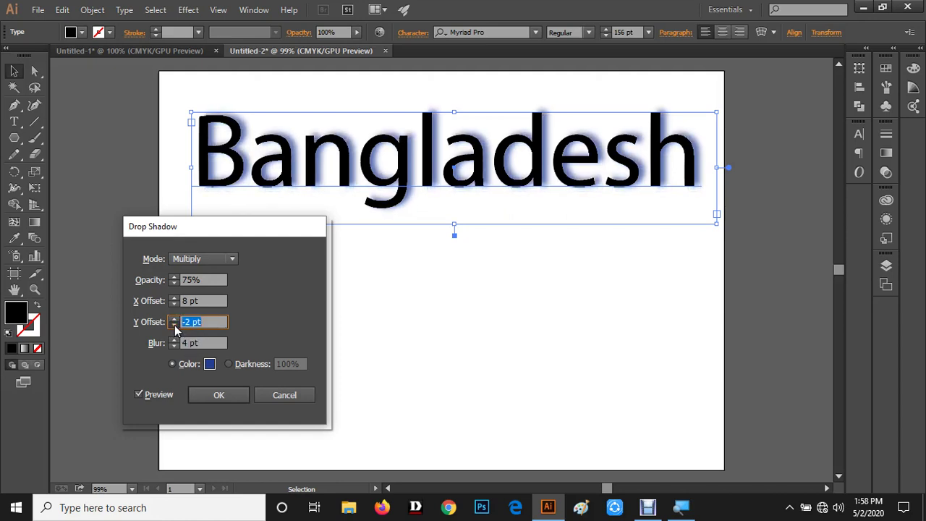
pyautogui.click(175, 325)
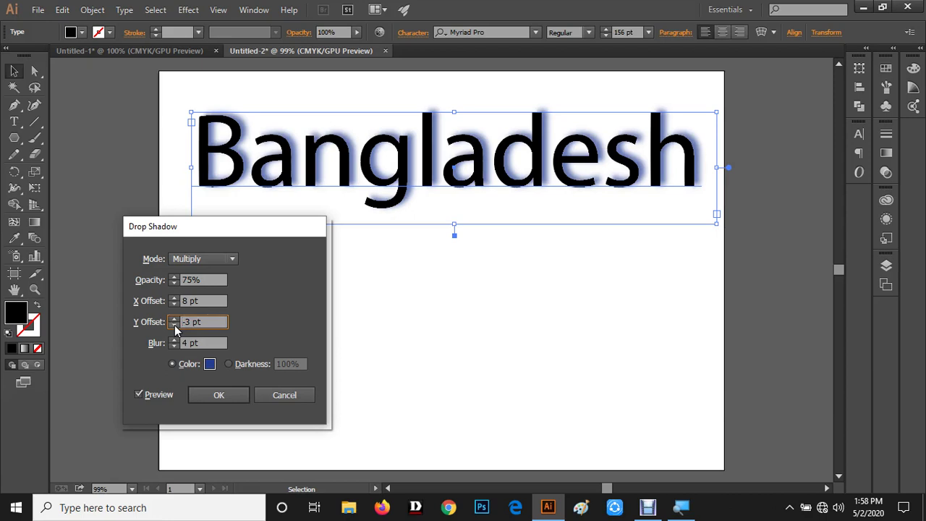
# Change the shadow colour to black #000000 and apply the drop shadow
pyautogui.click(210, 364)
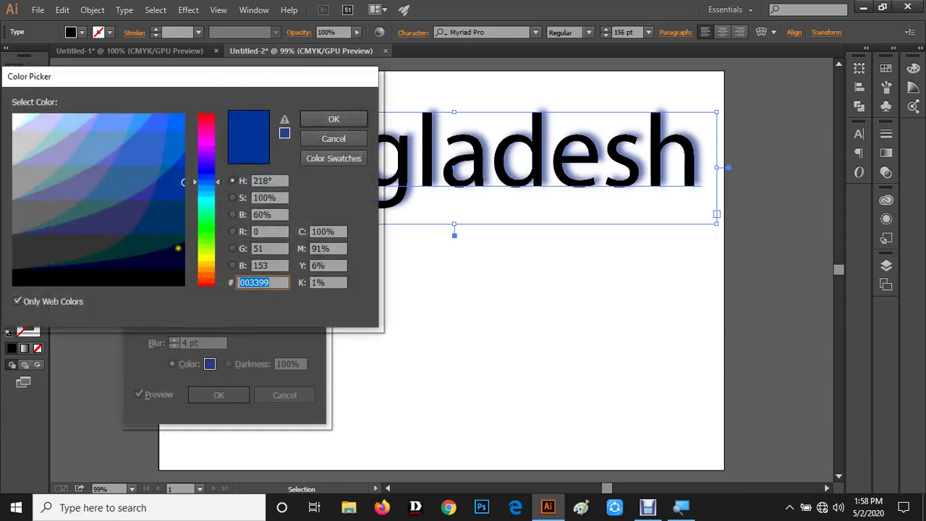
pyautogui.click(179, 284)
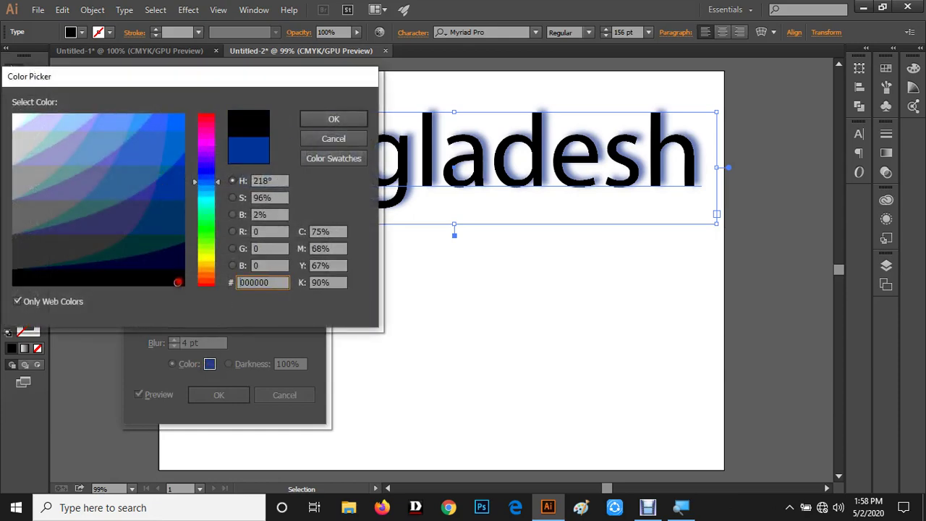
pyautogui.click(323, 125)
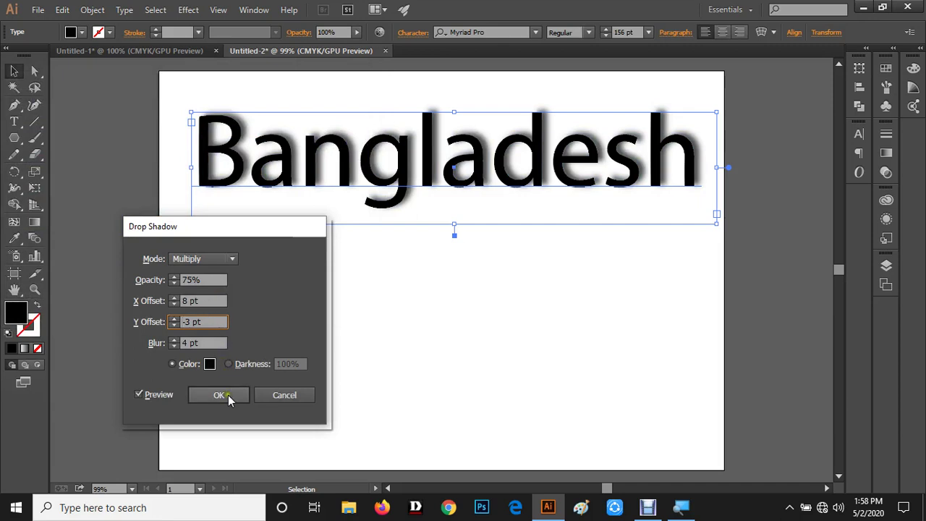
pyautogui.click(228, 363)
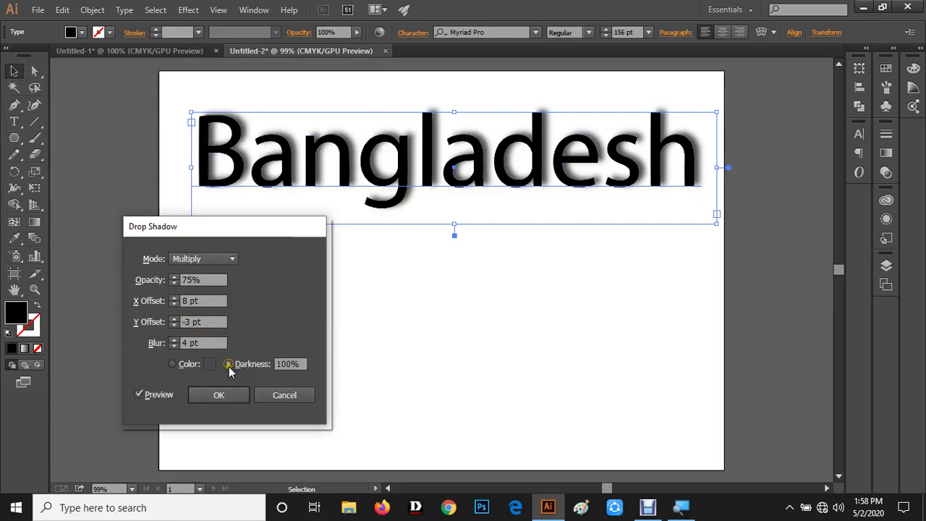
pyautogui.click(174, 364)
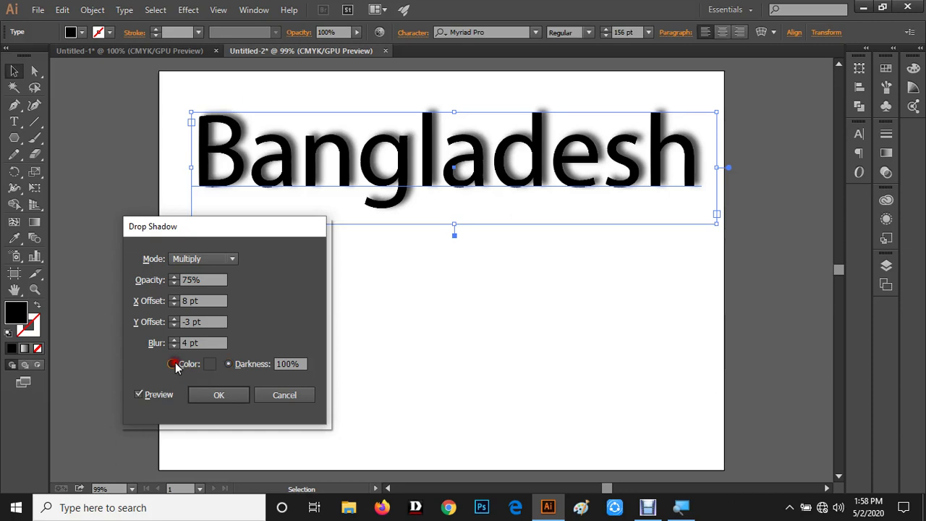
pyautogui.click(203, 397)
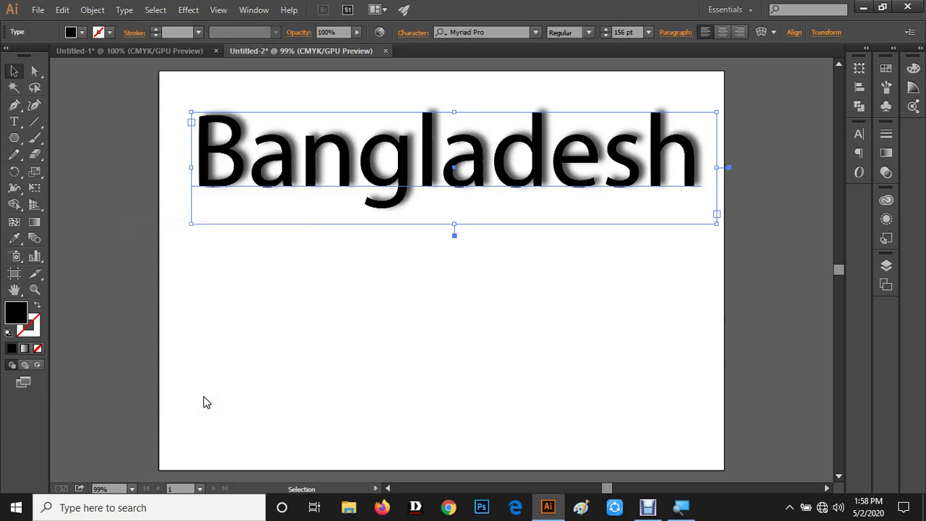
# Change the title's font to NFS font
pyautogui.doubleClick(482, 199)
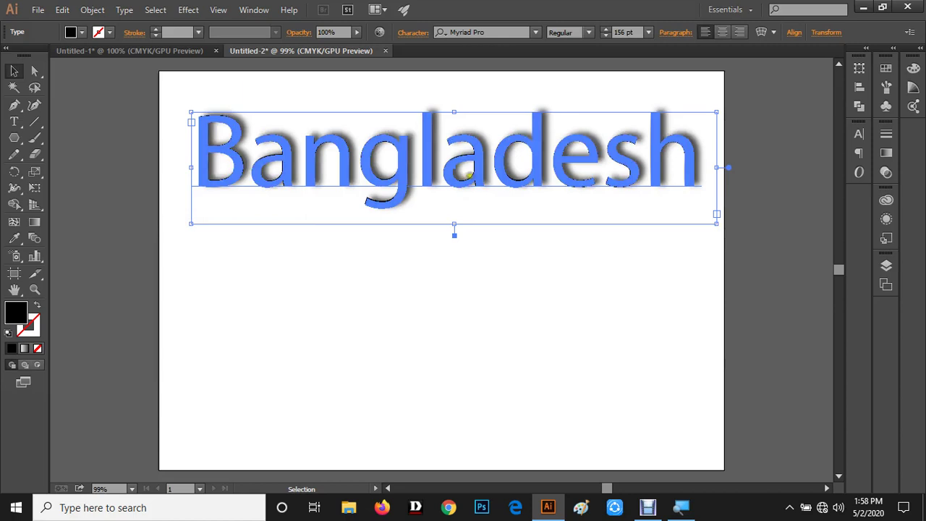
pyautogui.hotkey('ctrl', 'a')
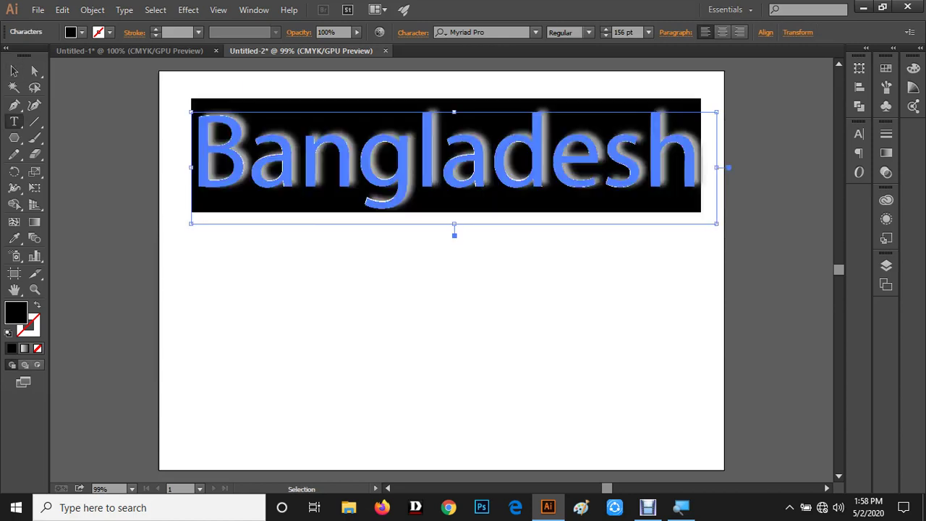
pyautogui.click(535, 32)
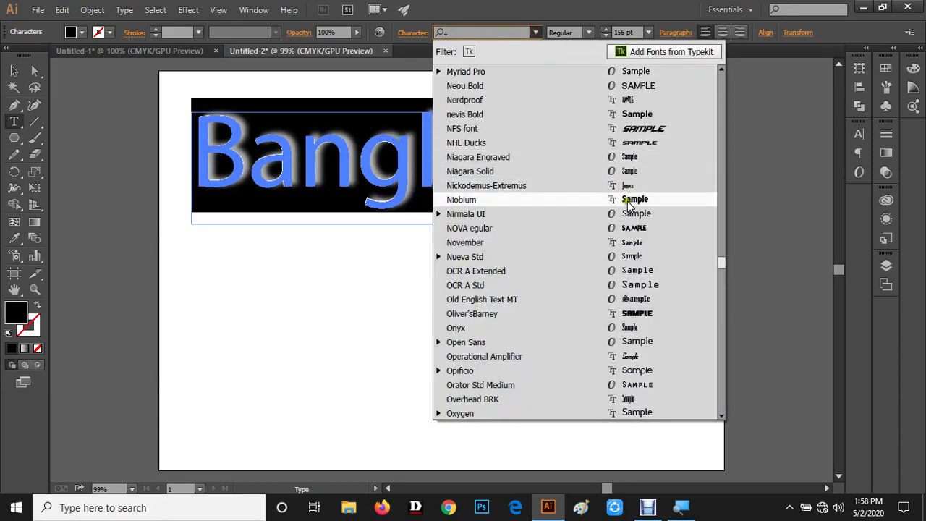
pyautogui.click(641, 126)
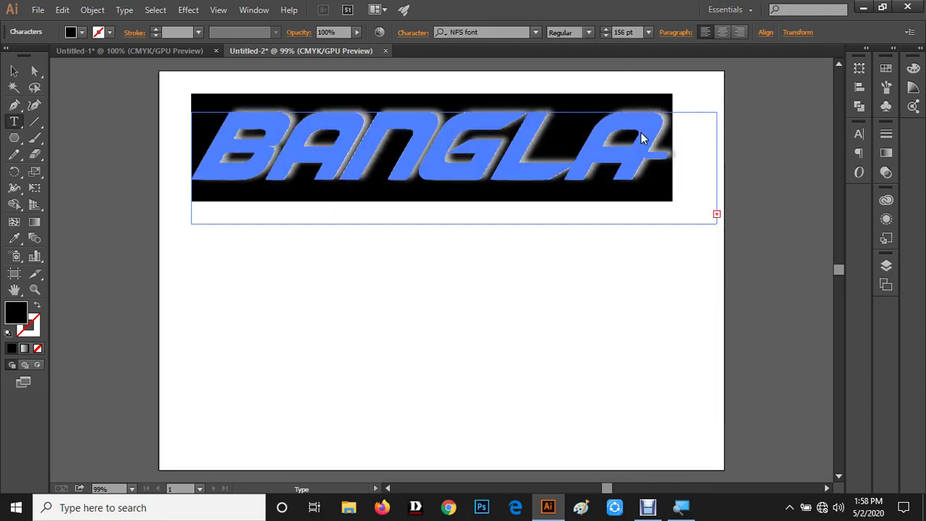
pyautogui.keyDown('ctrl'); pyautogui.click(552, 78); pyautogui.keyUp('ctrl')
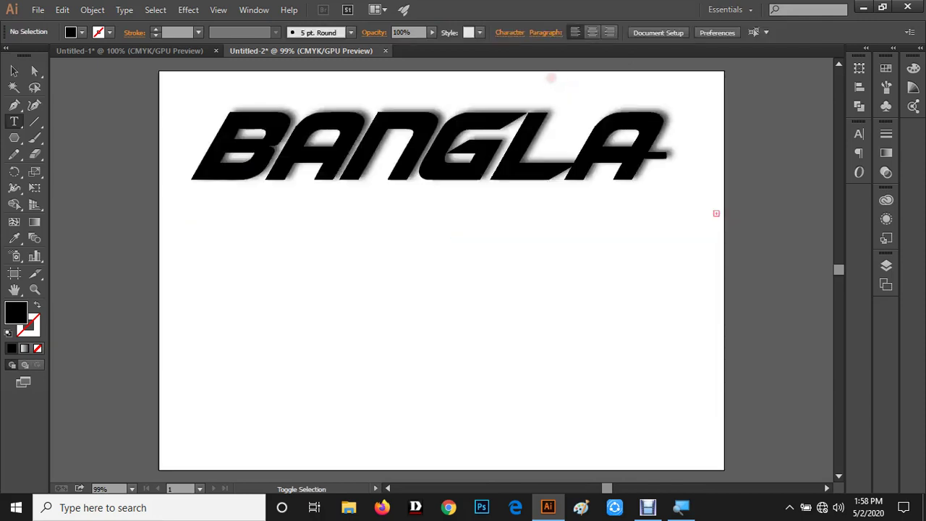
# Shrink the BANGLA text slightly and tighten its letter spacing in five steps
pyautogui.doubleClick(330, 149)
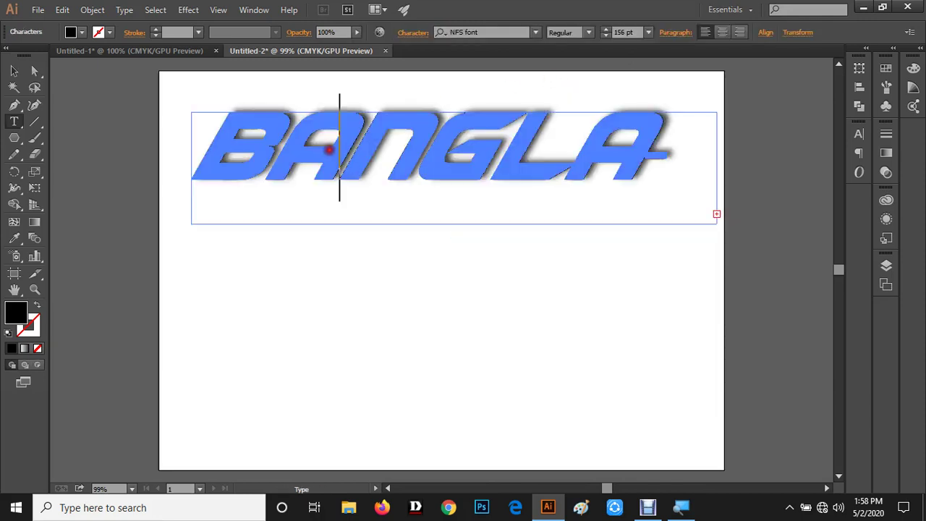
pyautogui.keyDown('ctrl'); pyautogui.click(330, 150); pyautogui.keyUp('ctrl')
pyautogui.hotkey('ctrl', 'shift', ',')
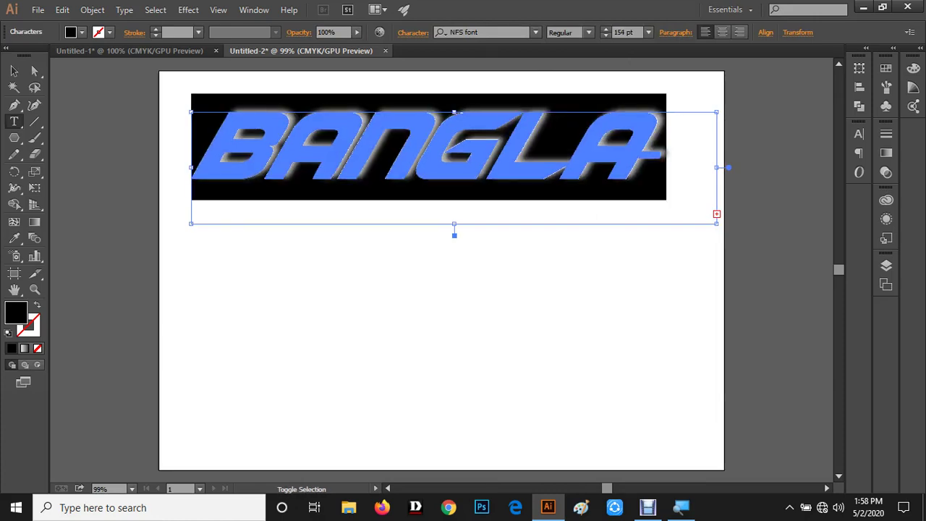
pyautogui.hotkey('ctrl', 'shift', ',')
pyautogui.hotkey('ctrl', 'shift', ',')
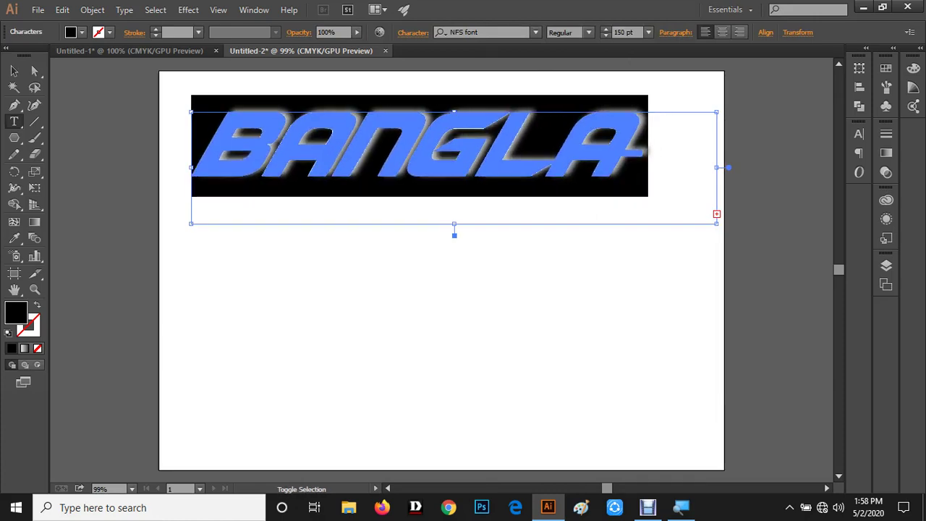
pyautogui.hotkey('alt', 'Left')
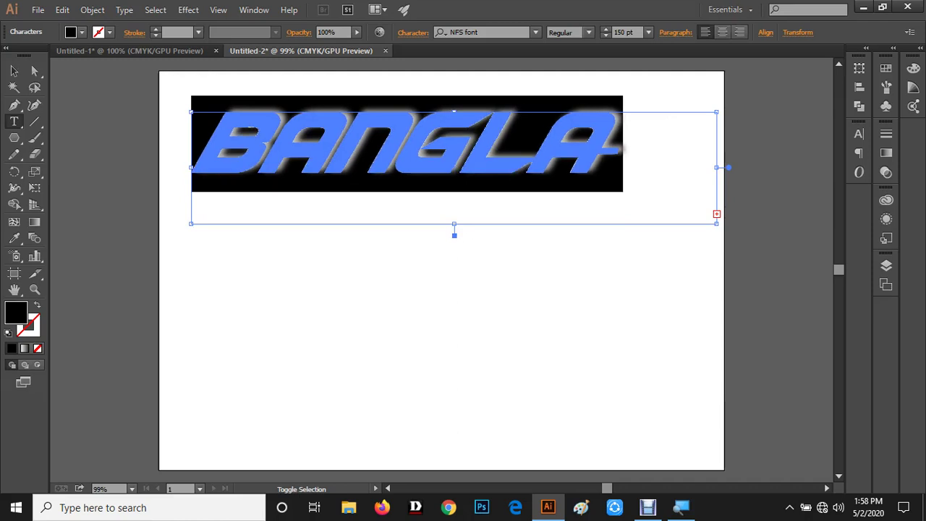
pyautogui.hotkey('alt', 'Left')
pyautogui.hotkey('alt', 'Left')
pyautogui.hotkey('alt', 'Left')
pyautogui.hotkey('alt', 'Left')
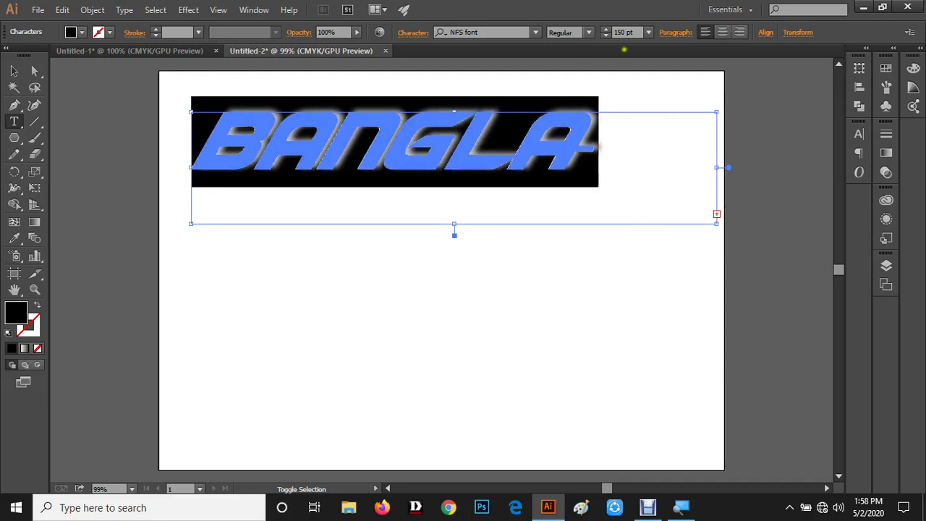
pyautogui.hotkey('alt', 'Left')
pyautogui.hotkey('alt', 'Left')
pyautogui.hotkey('alt', 'Left')
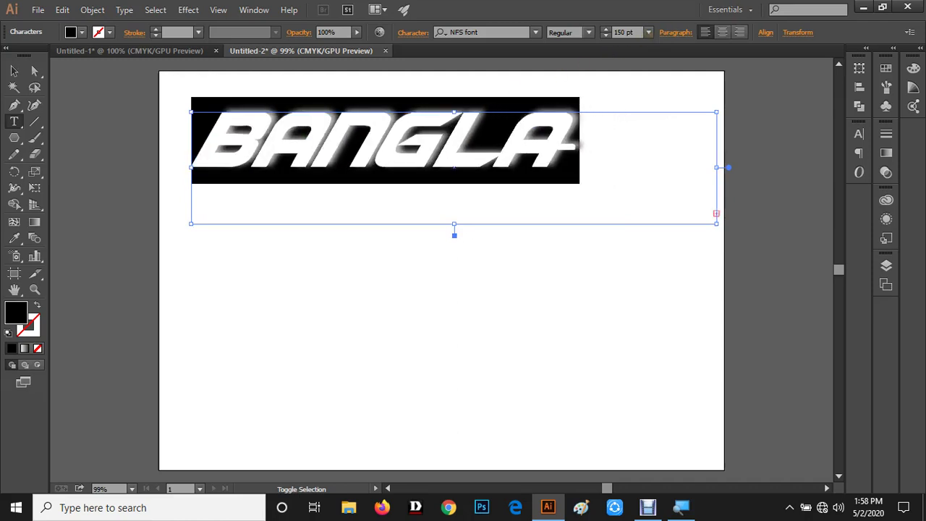
pyautogui.hotkey('alt', 'Left')
pyautogui.hotkey('alt', 'Left')
pyautogui.hotkey('alt', 'Left')
pyautogui.hotkey('alt', 'Left')
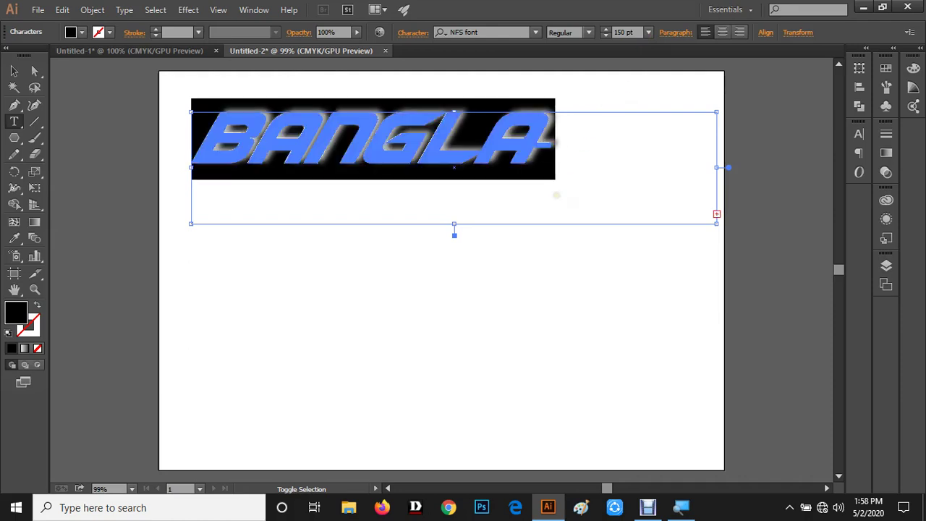
pyautogui.hotkey('alt', 'Left')
pyautogui.hotkey('alt', 'Left')
pyautogui.hotkey('alt', 'Left')
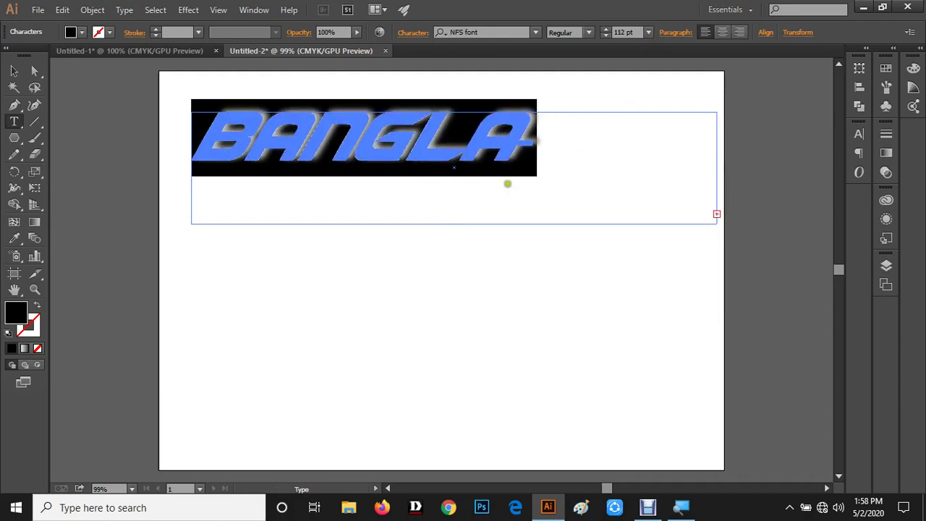
# Set the font size to 70 pt and select the whole BANGLADESH text frame
pyautogui.doubleClick(623, 33)
pyautogui.write('70')
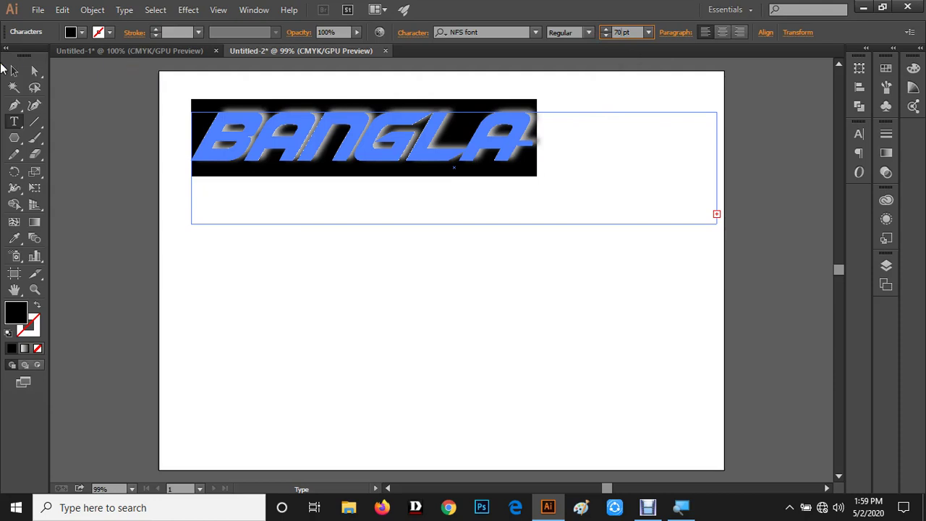
pyautogui.click(14, 70)
pyautogui.click(258, 203)
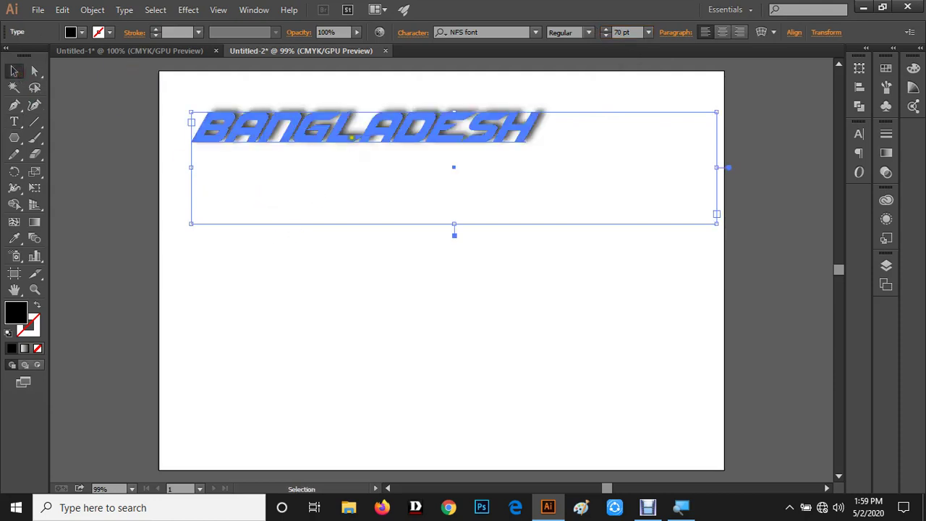
# Move the BANGLADESH title right and down, then back up near the top centre
pyautogui.moveTo(356, 128); pyautogui.dragTo(414, 208)
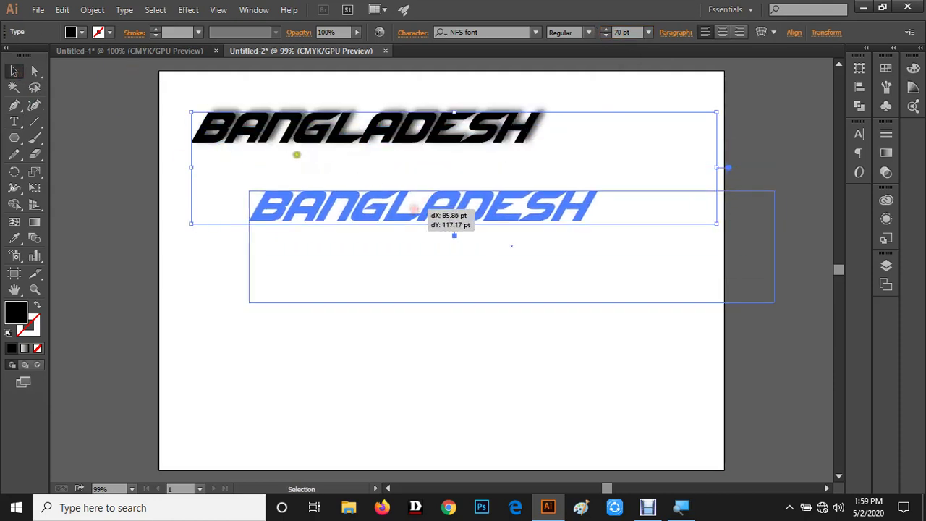
pyautogui.click(267, 141)
pyautogui.moveTo(400, 217); pyautogui.dragTo(400, 163)
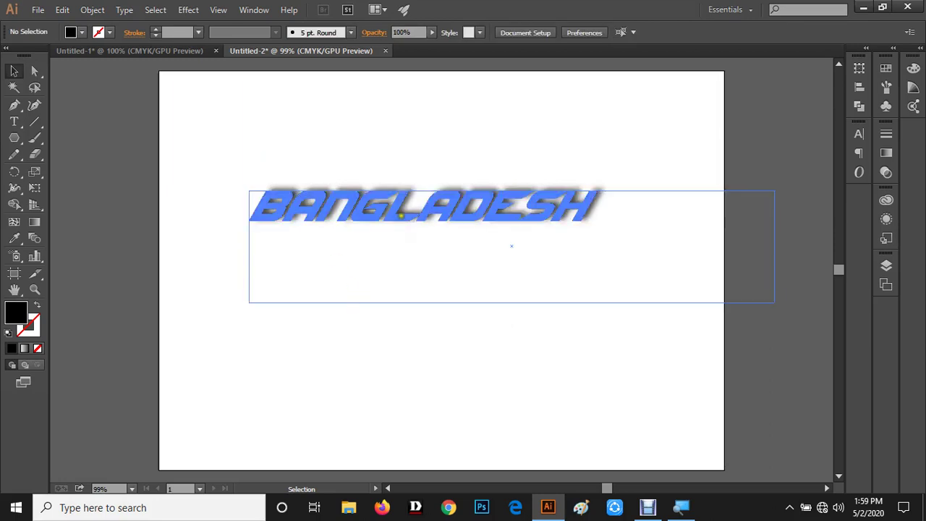
pyautogui.click(295, 300)
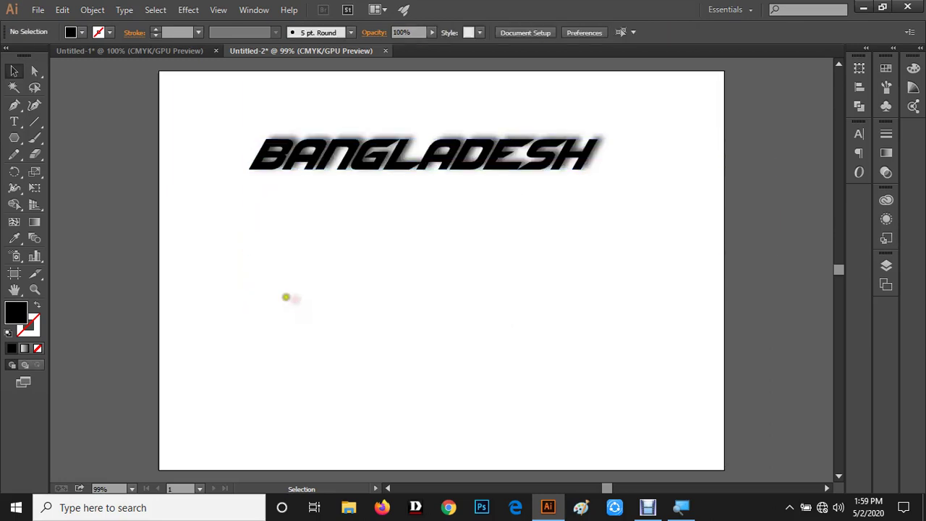
pyautogui.click(511, 195)
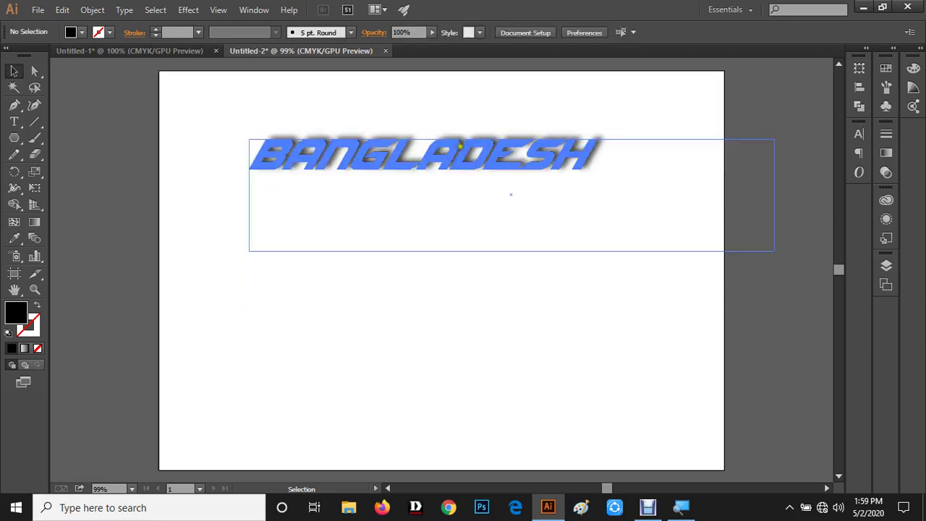
pyautogui.click(280, 254)
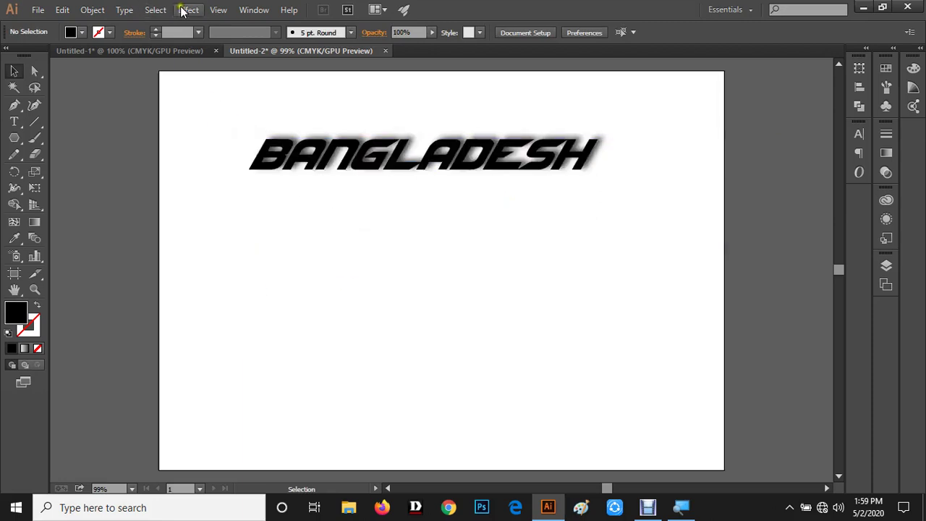
# Browse the Effect > Stylize options without applying any effect
pyautogui.click(188, 9)
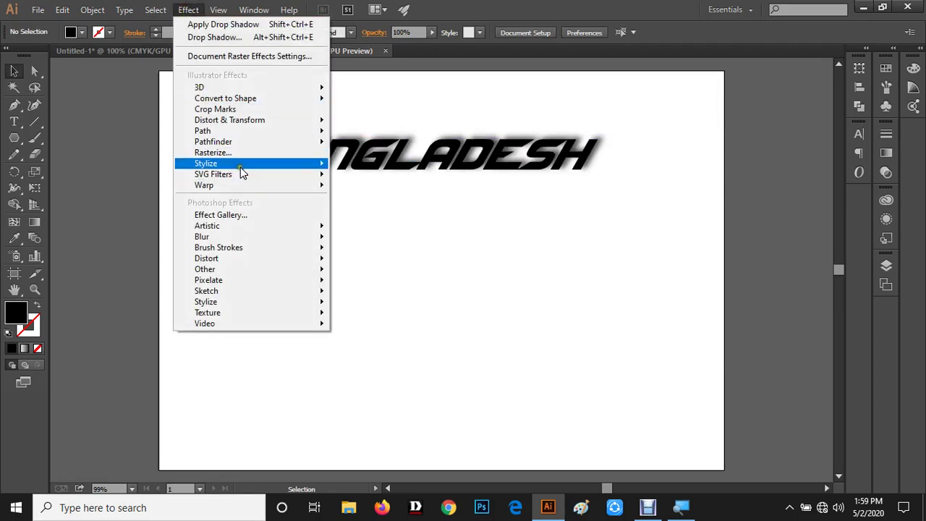
pyautogui.moveTo(217, 164)
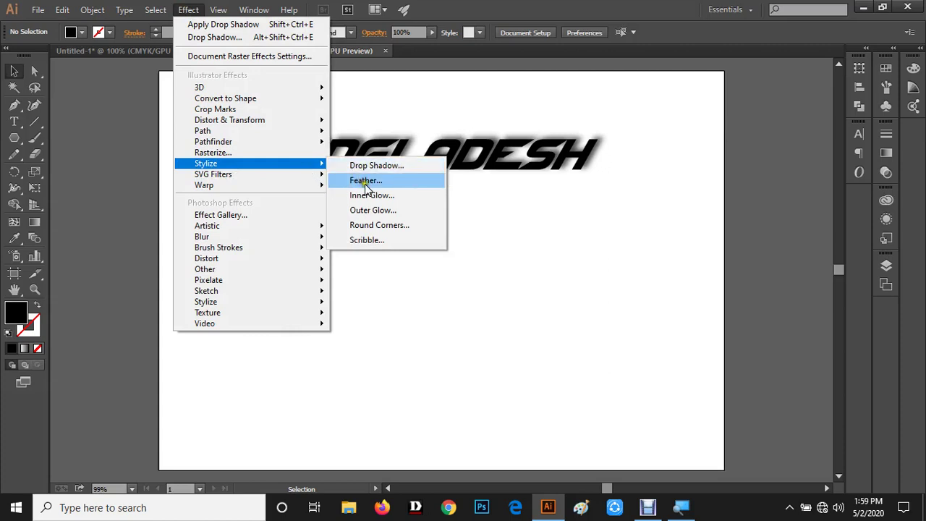
pyautogui.click(498, 215)
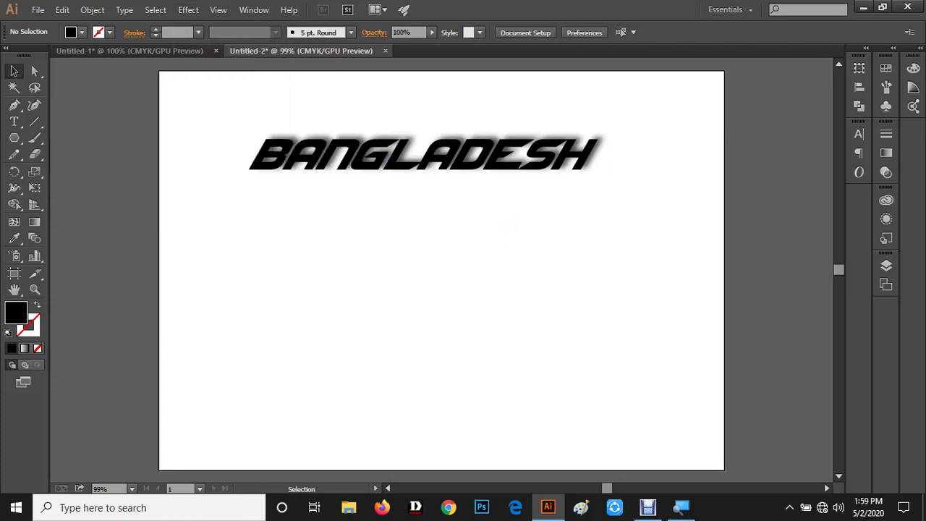
pyautogui.click(13, 137)
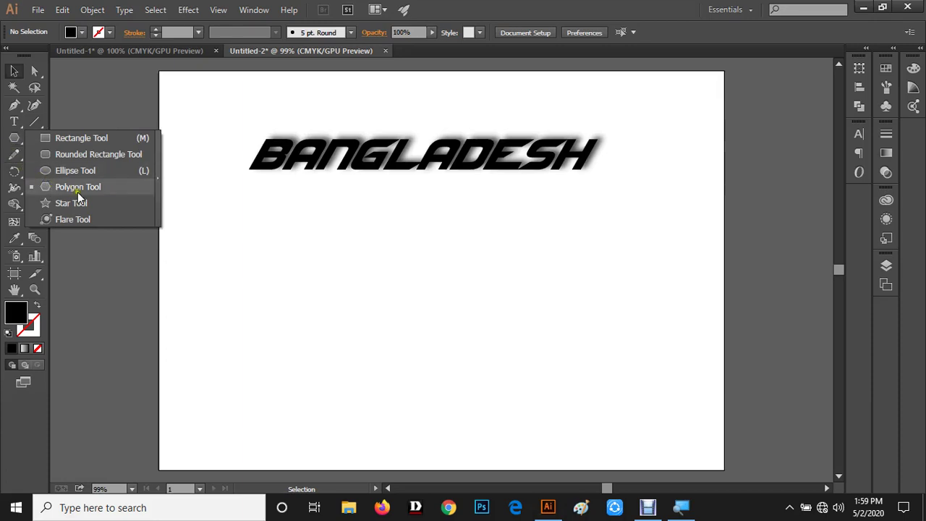
# Draw a black five-point star, move it lower right, and Alt-drag an overlapping copy left
pyautogui.click(77, 194)
pyautogui.moveTo(295, 264); pyautogui.dragTo(376, 325)
pyautogui.click(14, 70)
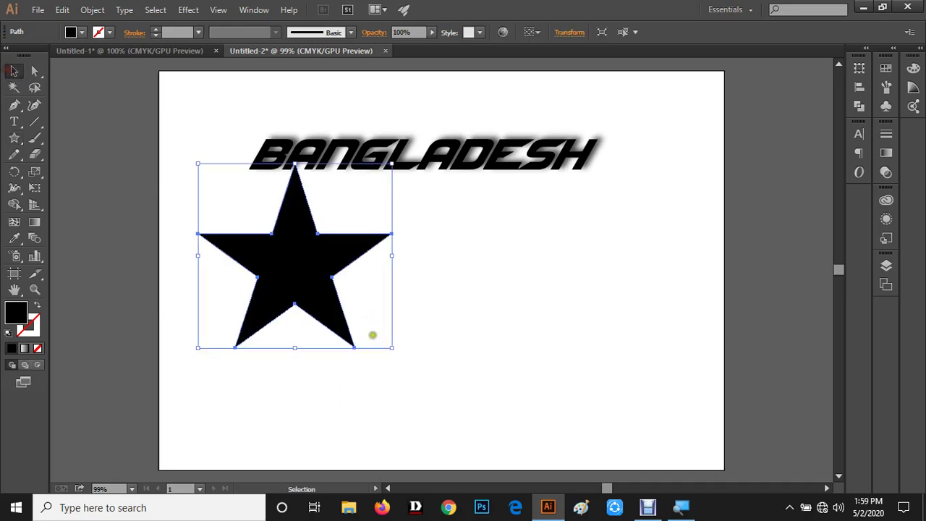
pyautogui.moveTo(335, 294)
pyautogui.mouseDown()
pyautogui.moveTo(346, 309)
pyautogui.moveTo(613, 332)
pyautogui.mouseUp()
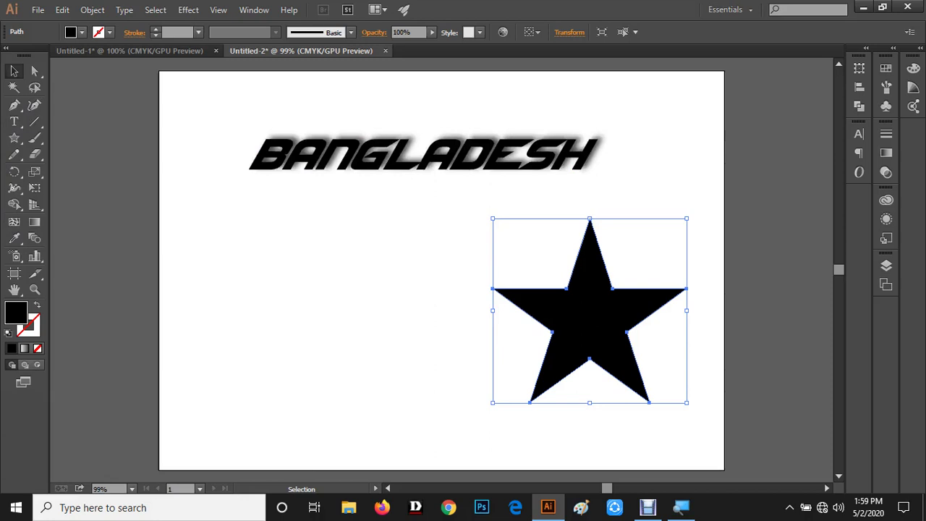
pyautogui.keyDown('alt'); pyautogui.moveTo(600, 312); pyautogui.dragTo(457, 311); pyautogui.keyUp('alt')
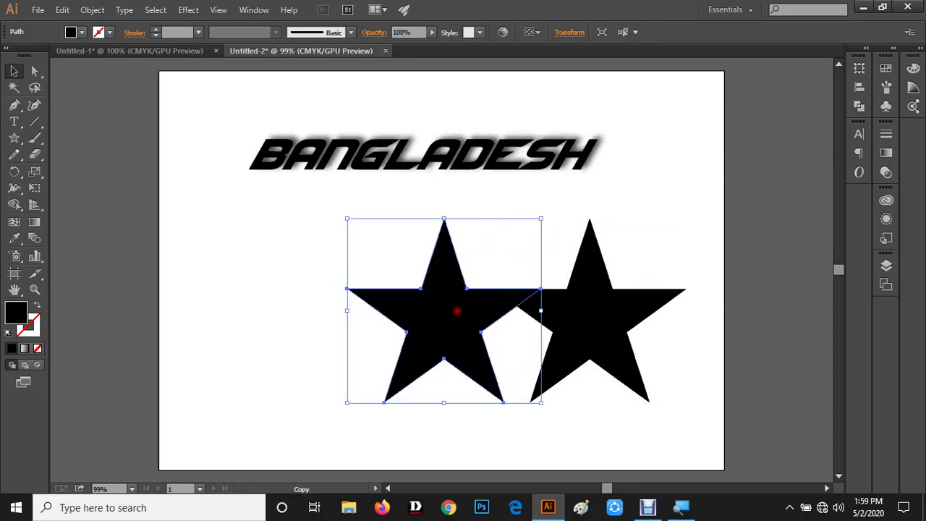
# Give the left star copy 20% opacity and a light grey fill
pyautogui.click(887, 174)
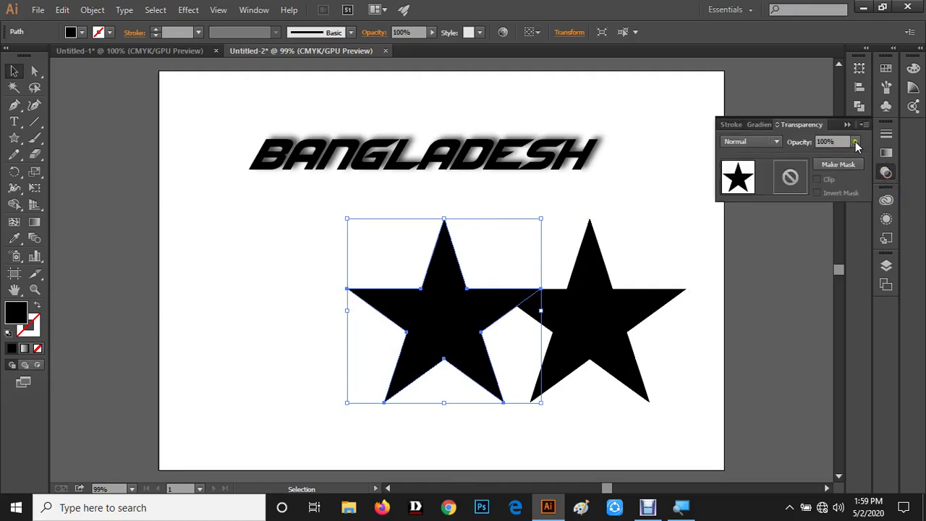
pyautogui.moveTo(856, 146); pyautogui.dragTo(811, 160)
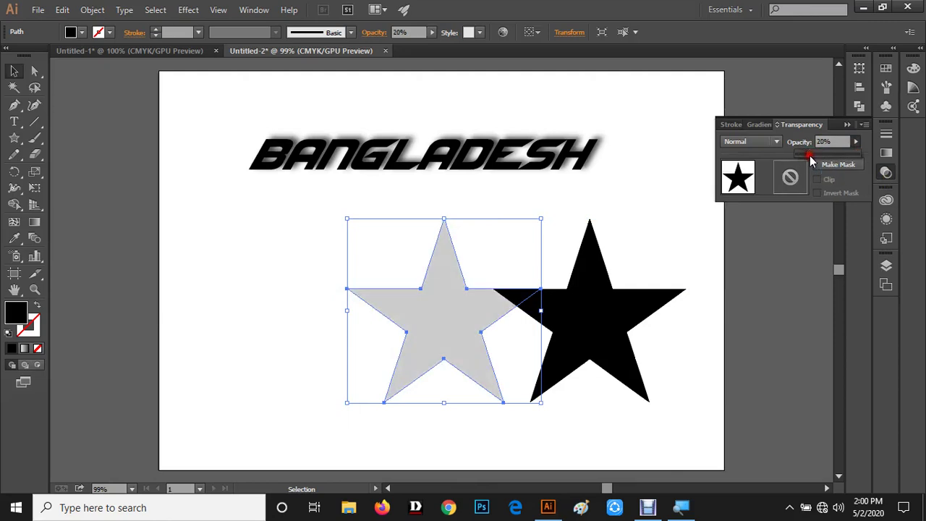
pyautogui.click(82, 34)
pyautogui.click(94, 95)
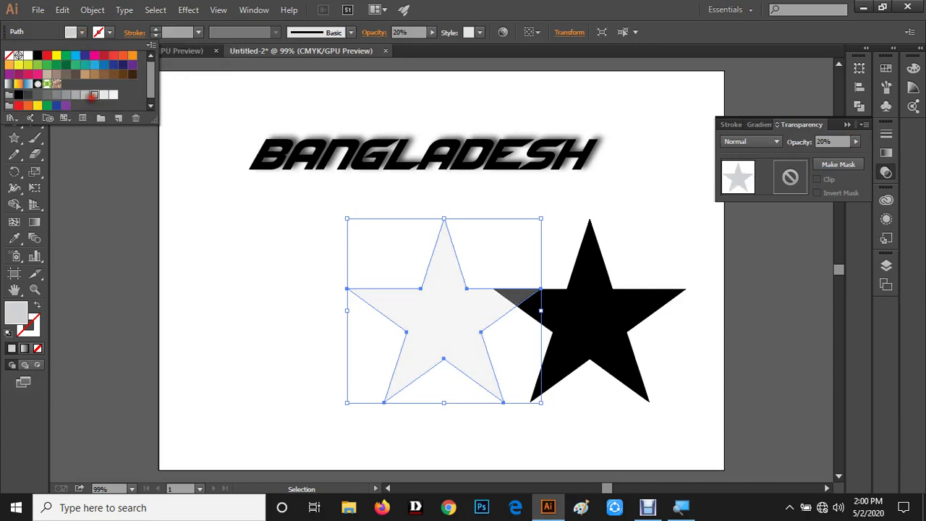
pyautogui.click(84, 95)
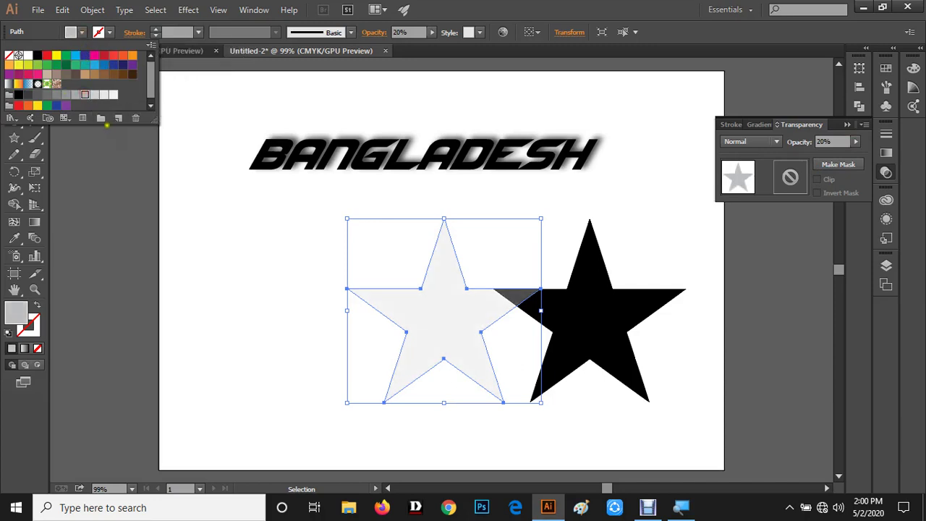
pyautogui.click(108, 128)
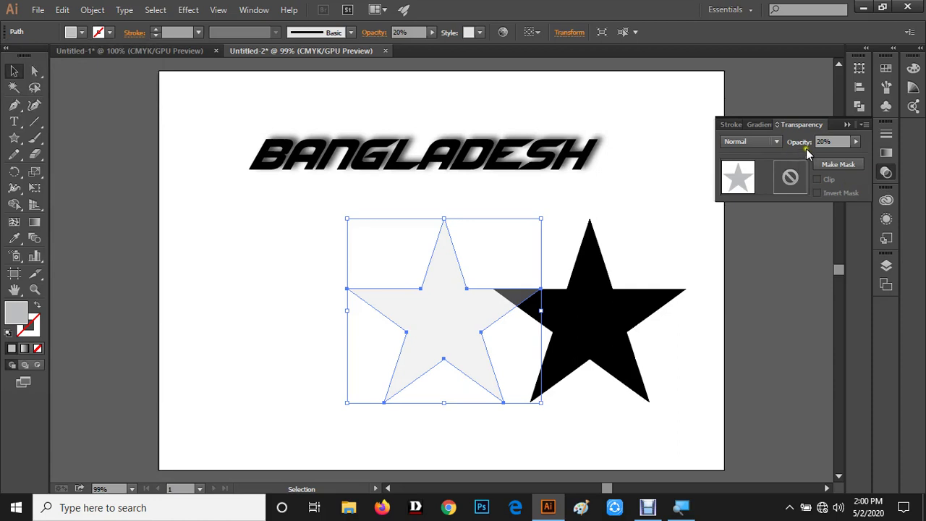
pyautogui.click(847, 125)
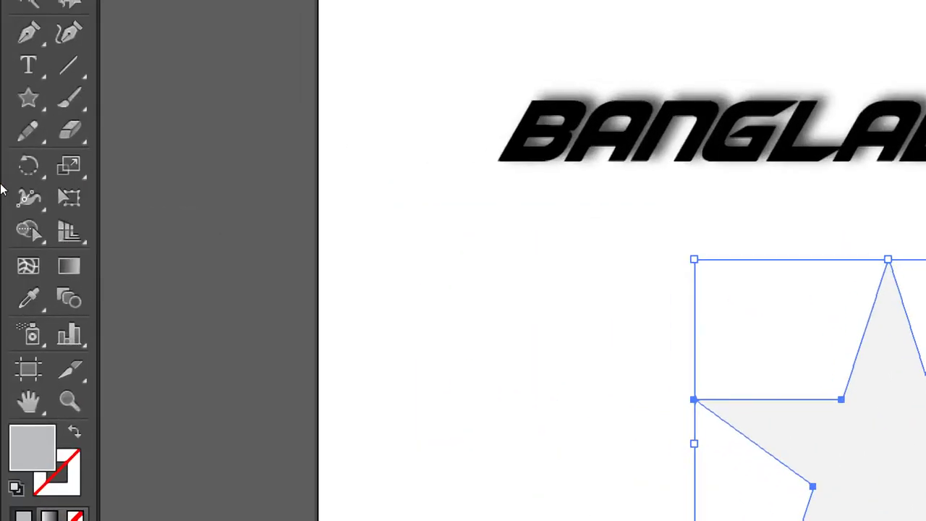
# Shear the pale star with Free Transform into a slanted streak overlapping the black star
pyautogui.click(40, 192)
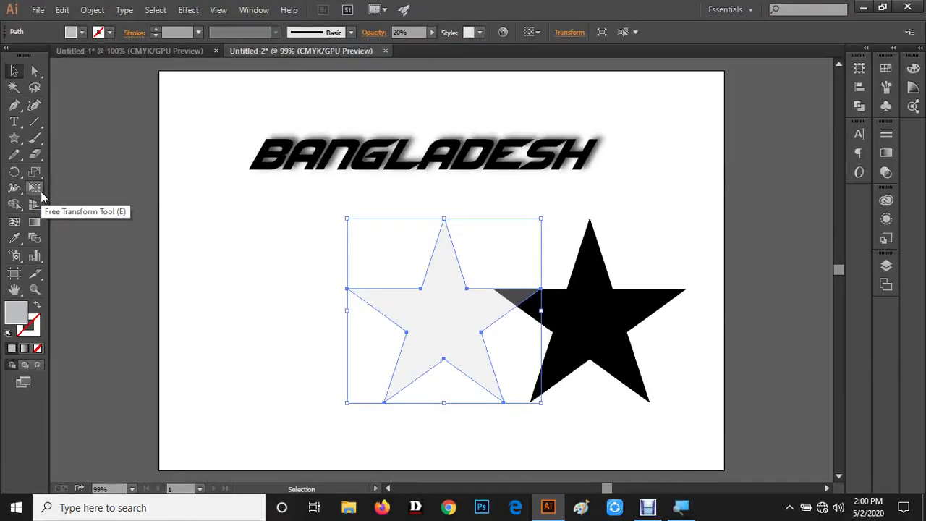
pyautogui.click(41, 193)
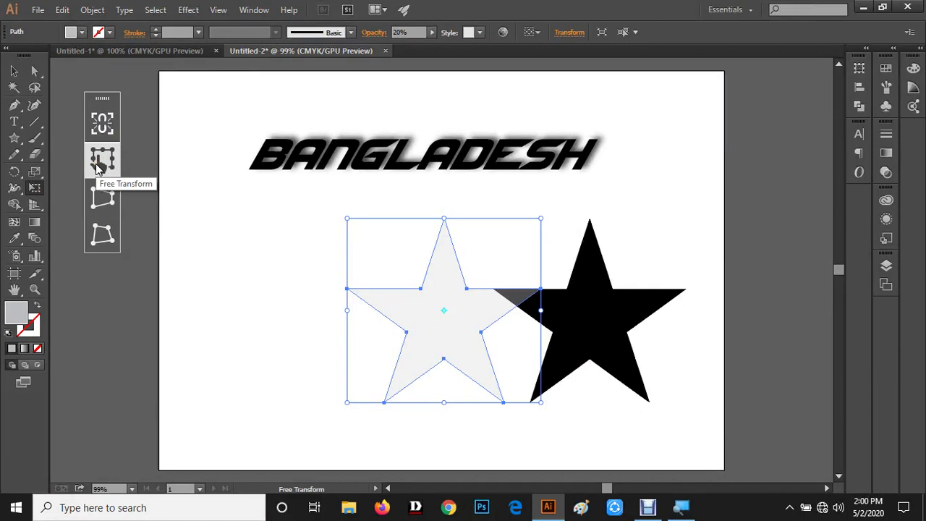
pyautogui.click(96, 163)
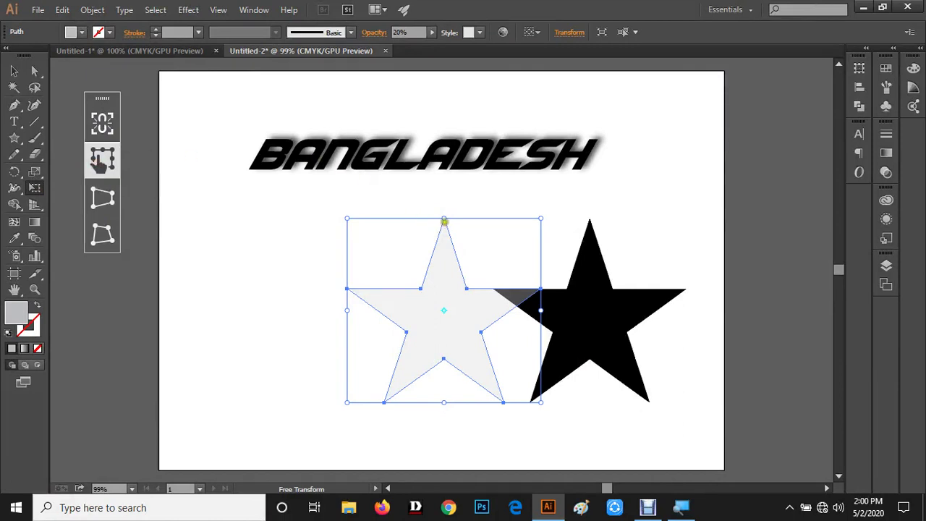
pyautogui.moveTo(443, 218)
pyautogui.mouseDown()
pyautogui.moveTo(570, 257)
pyautogui.moveTo(389, 222)
pyautogui.moveTo(256, 268)
pyautogui.moveTo(274, 256)
pyautogui.mouseUp()
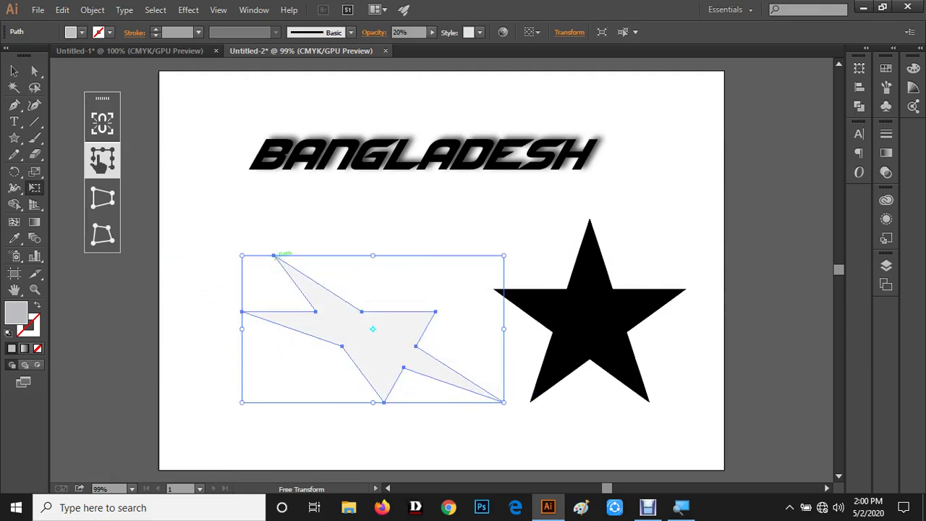
pyautogui.moveTo(361, 358); pyautogui.dragTo(508, 354)
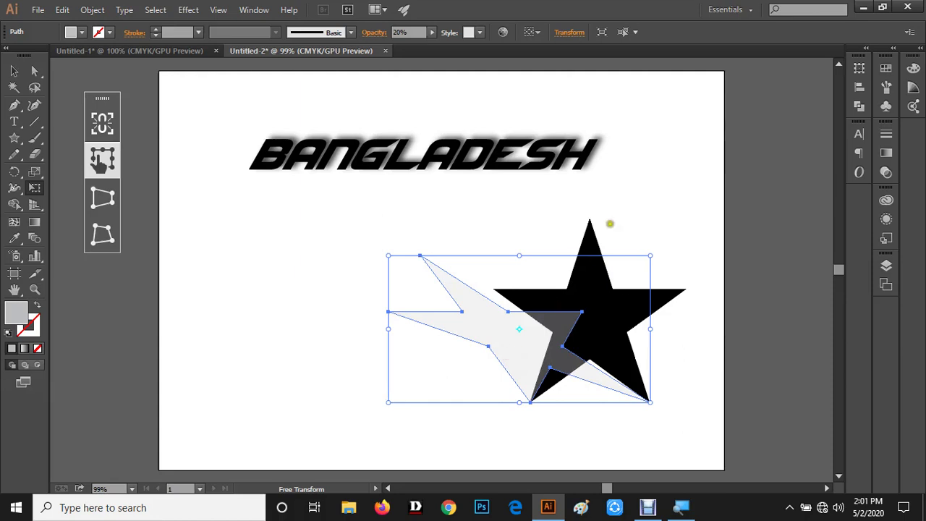
# Fill the pale streak trail with a darker grey
pyautogui.click(13, 70)
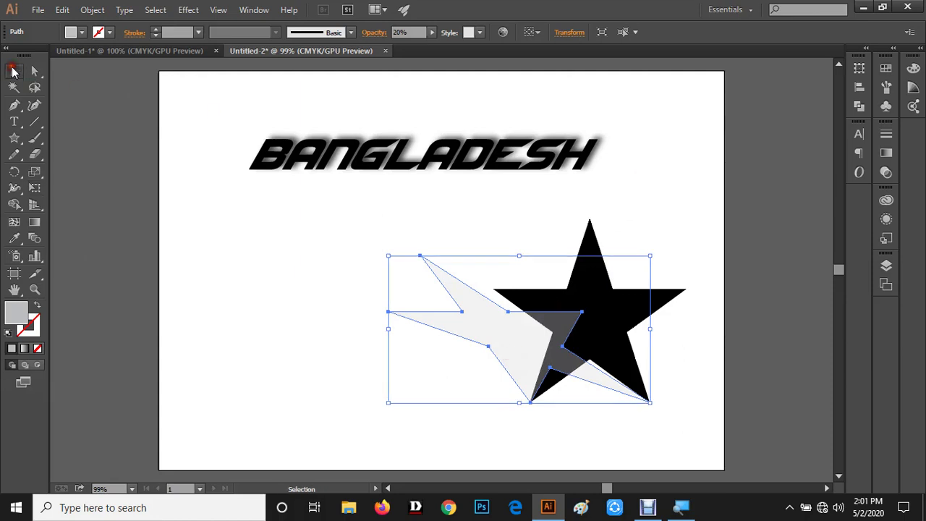
pyautogui.click(246, 266)
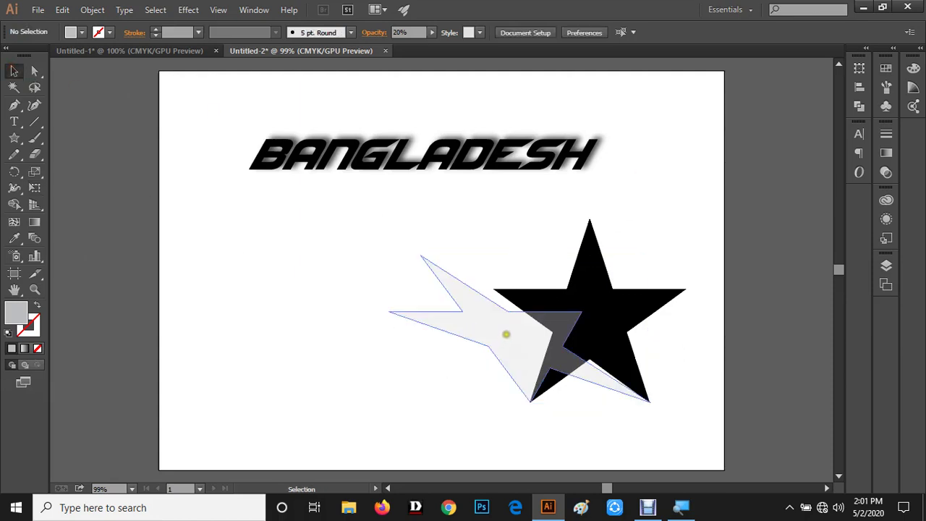
pyautogui.click(505, 334)
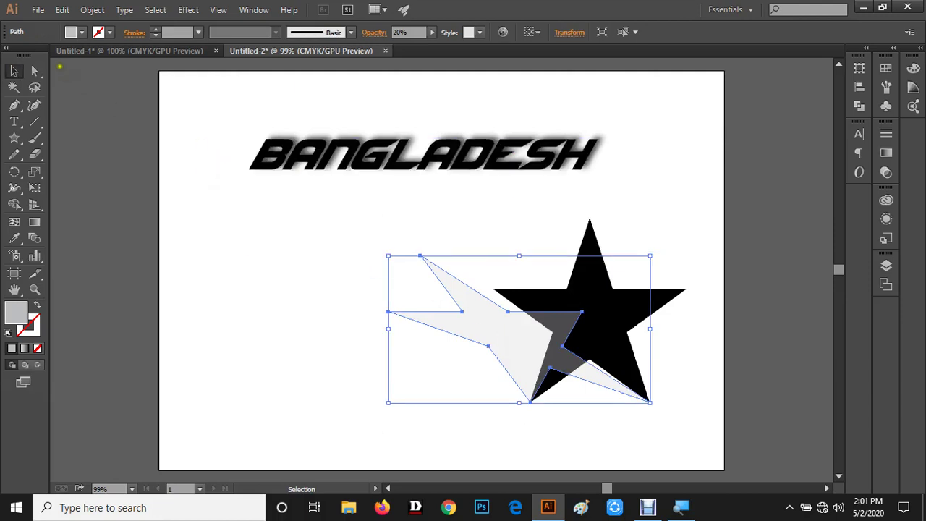
pyautogui.click(81, 32)
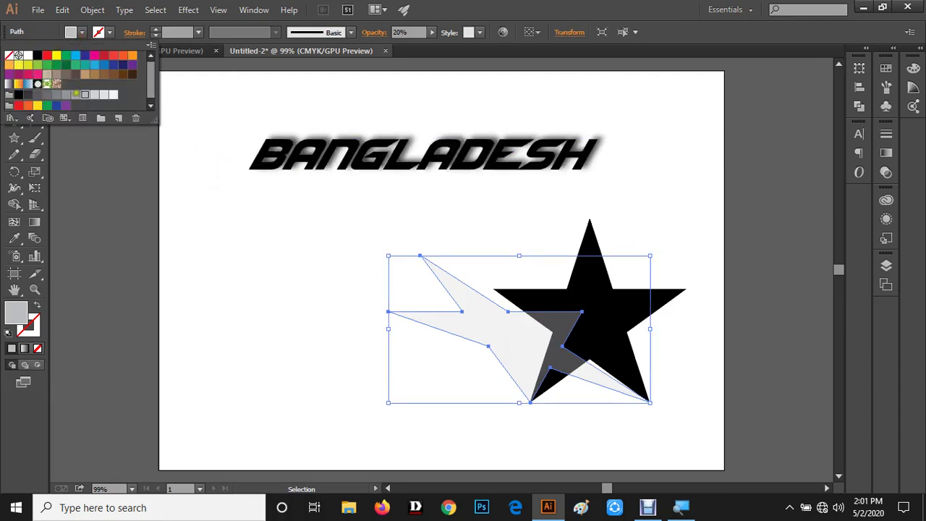
pyautogui.click(75, 94)
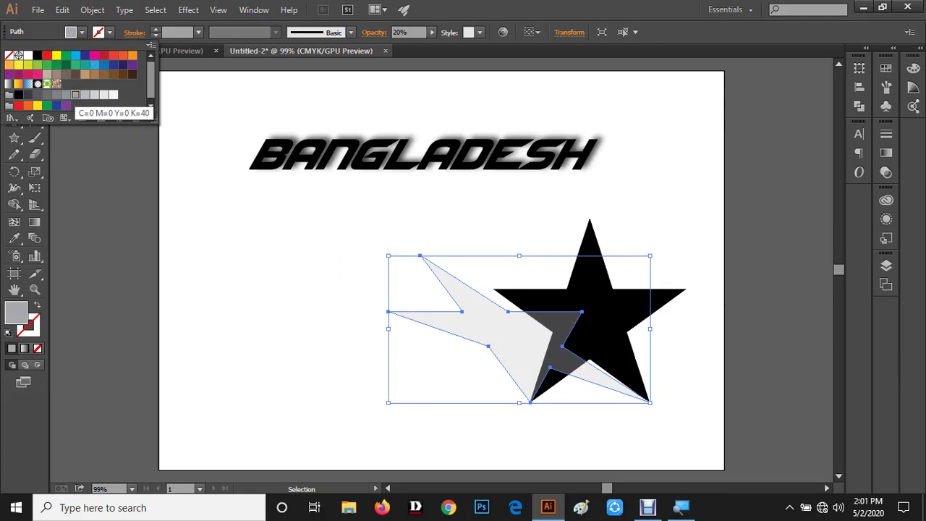
pyautogui.click(56, 95)
pyautogui.click(88, 209)
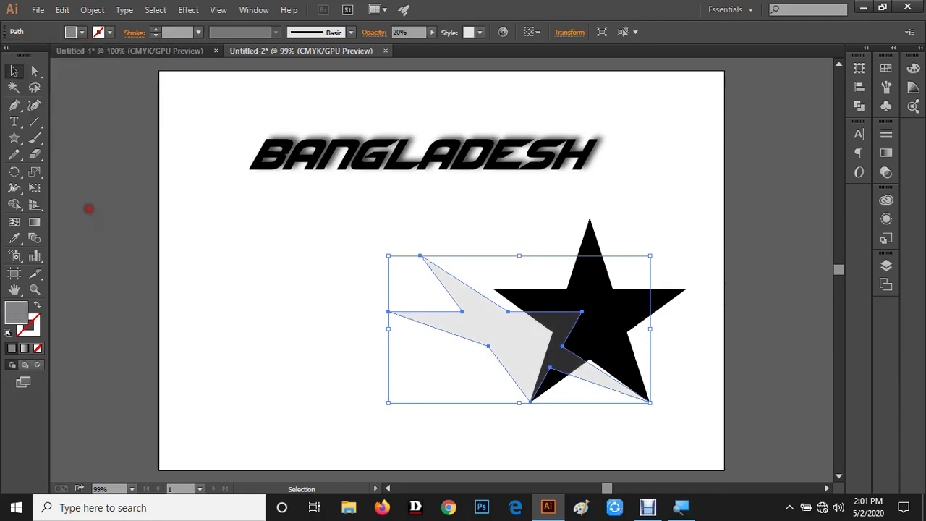
# Send the grey trail behind the black star with Arrange > Send to Back
pyautogui.rightClick(525, 354)
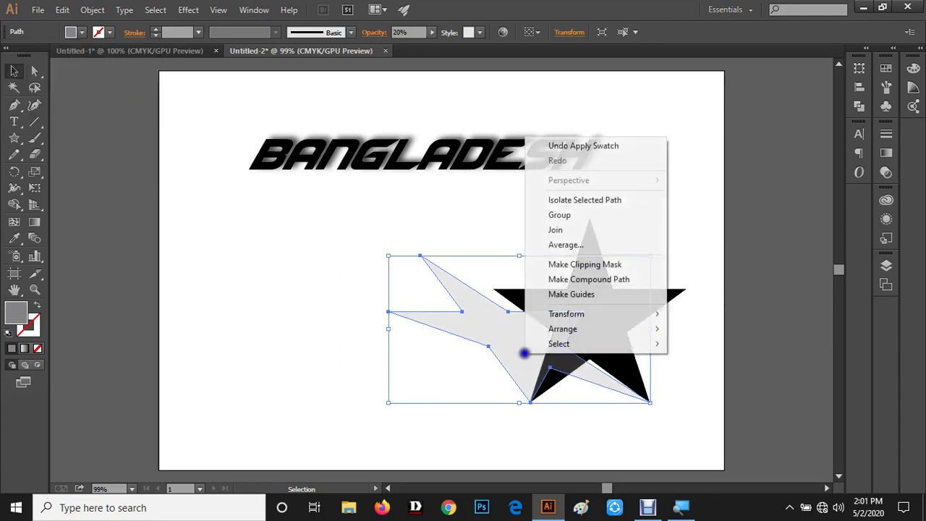
pyautogui.moveTo(563, 329)
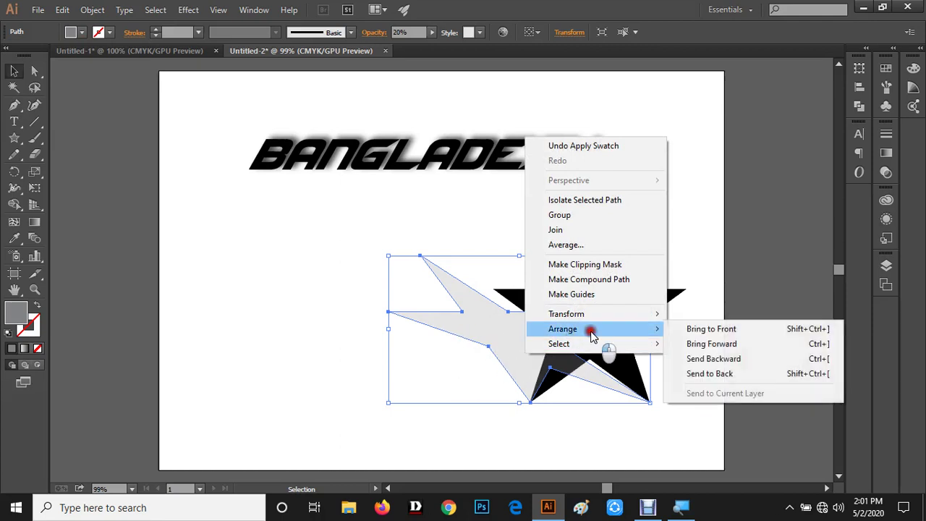
pyautogui.rightClick(502, 338)
pyautogui.rightClick(527, 352)
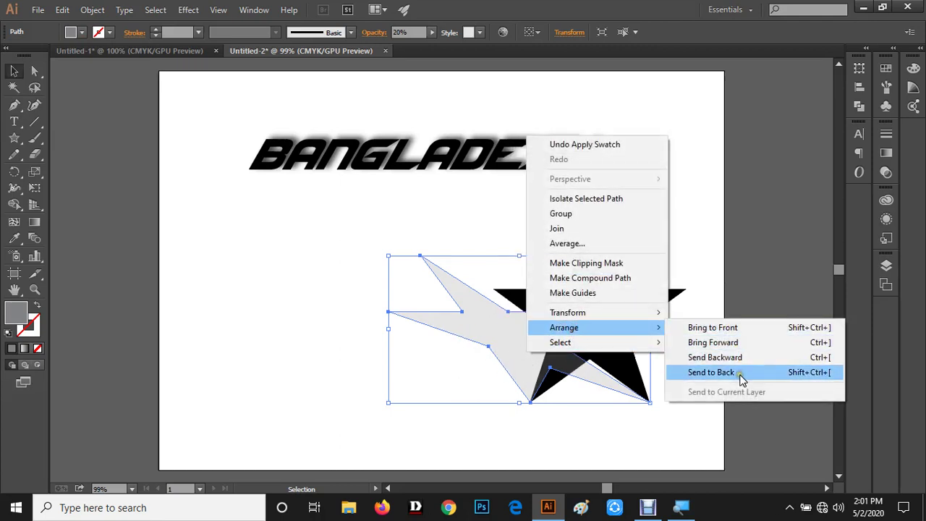
pyautogui.click(740, 373)
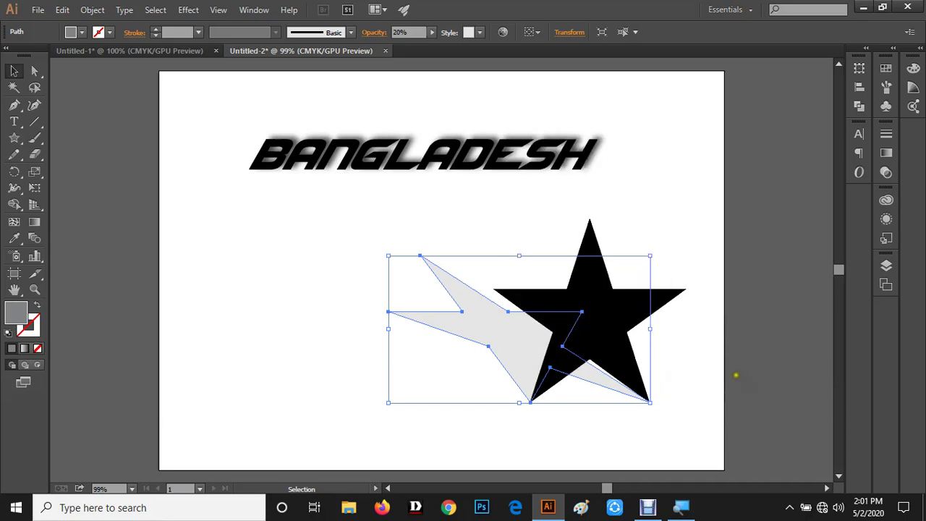
pyautogui.click(667, 373)
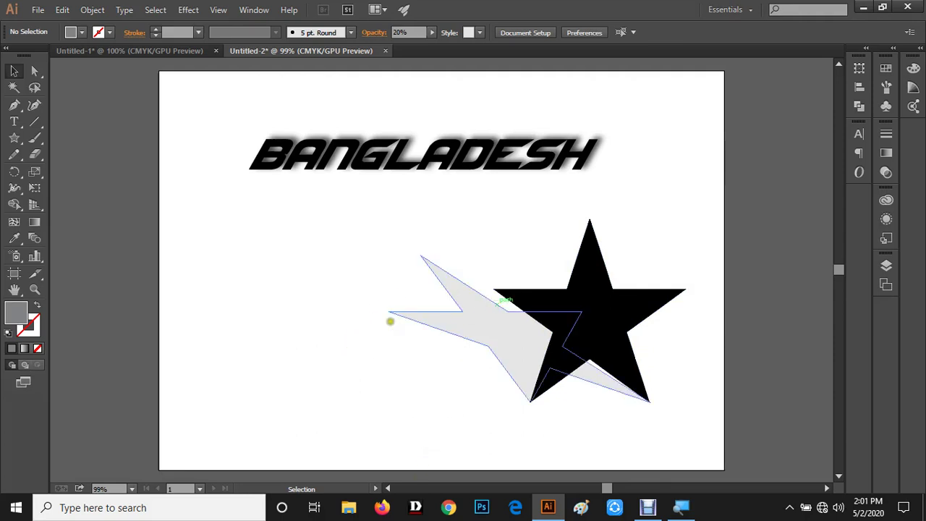
# Draw a circle left of the star, move it lower beside the star, and fill it navy
pyautogui.click(14, 137)
pyautogui.click(70, 170)
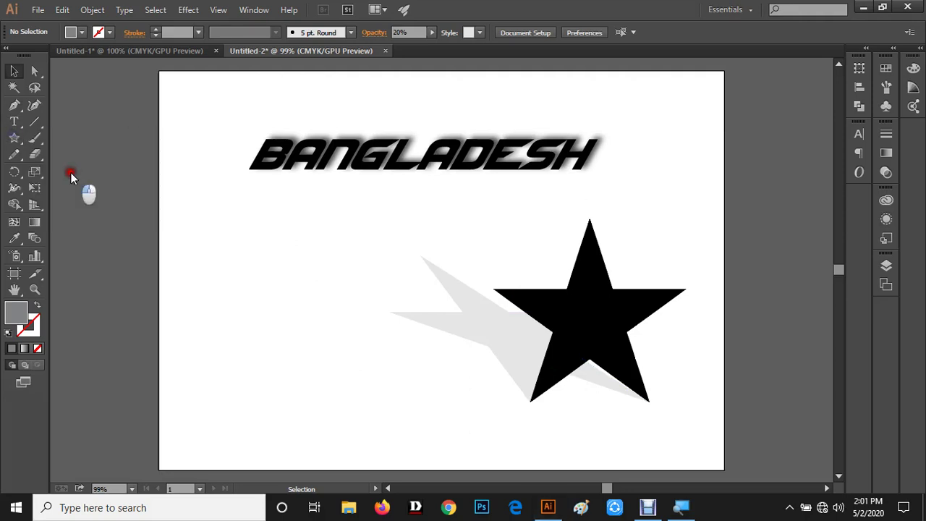
pyautogui.moveTo(210, 274)
pyautogui.mouseDown()
pyautogui.moveTo(259, 328)
pyautogui.moveTo(319, 365)
pyautogui.moveTo(271, 289)
pyautogui.mouseUp()
pyautogui.click(14, 71)
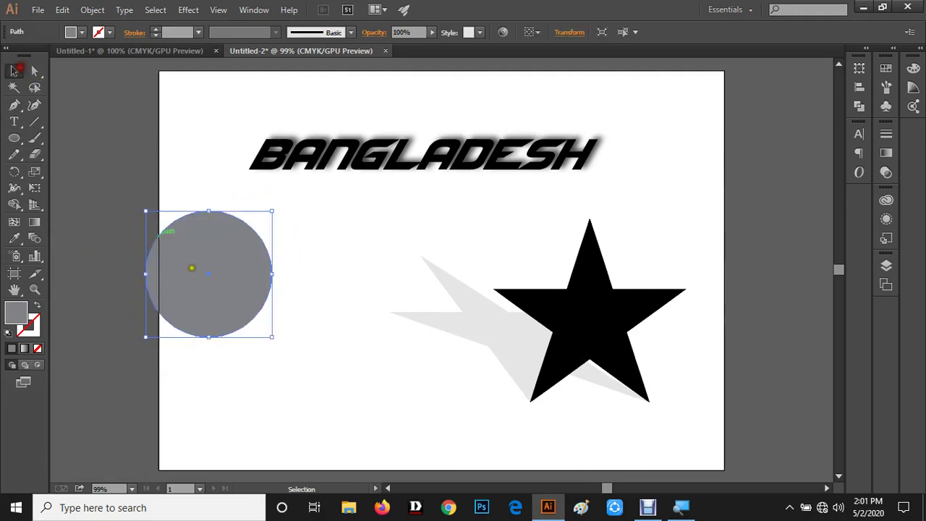
pyautogui.moveTo(195, 272); pyautogui.dragTo(277, 327)
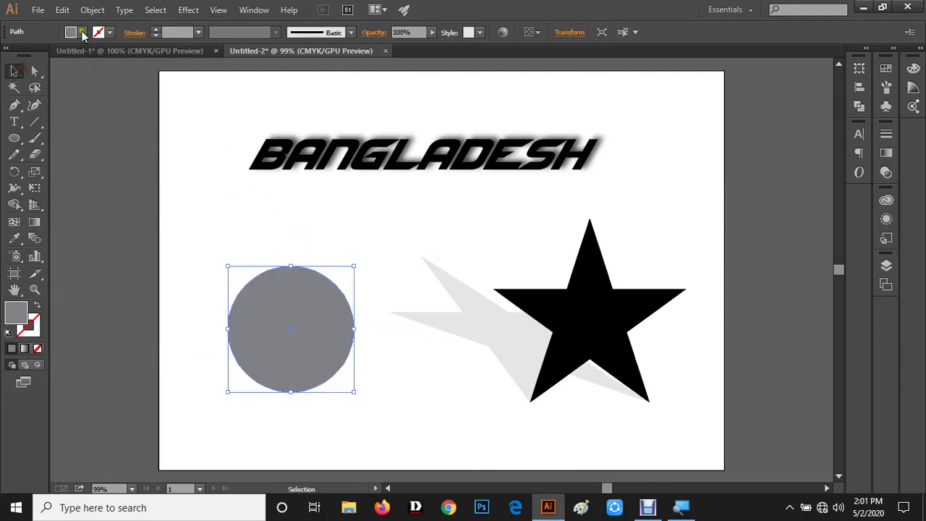
pyautogui.click(82, 32)
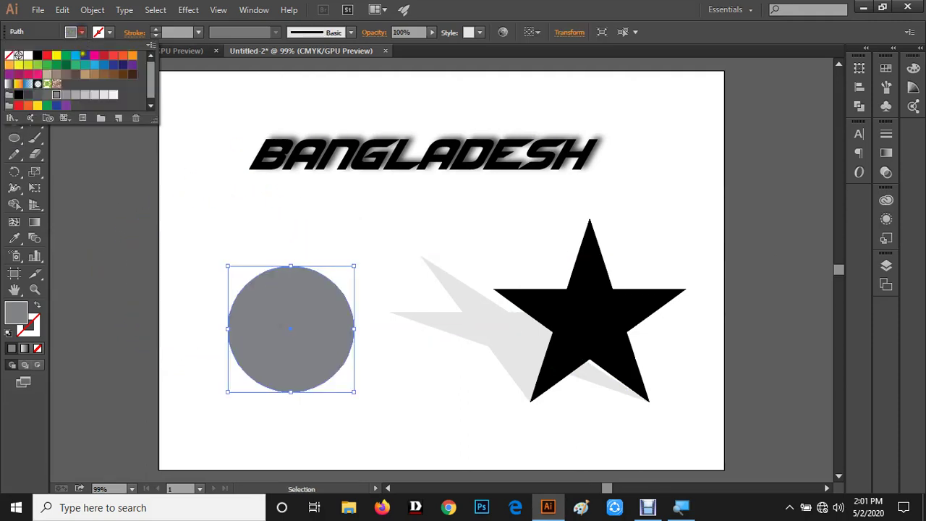
pyautogui.click(113, 65)
pyautogui.click(258, 208)
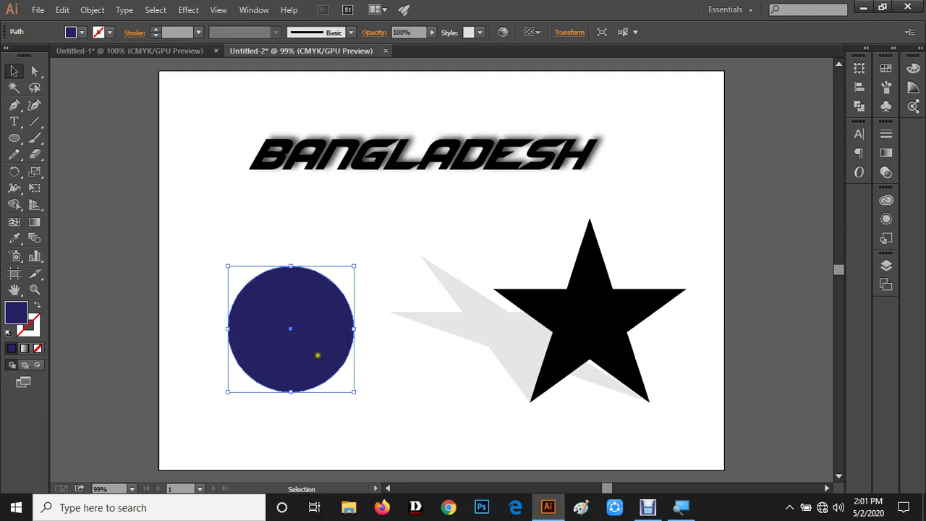
pyautogui.click(12, 70)
pyautogui.click(190, 10)
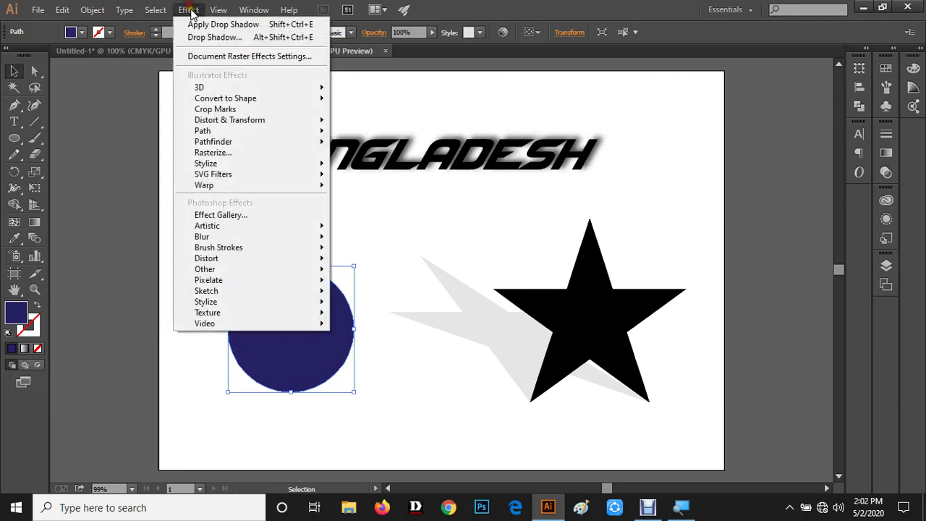
pyautogui.moveTo(249, 163)
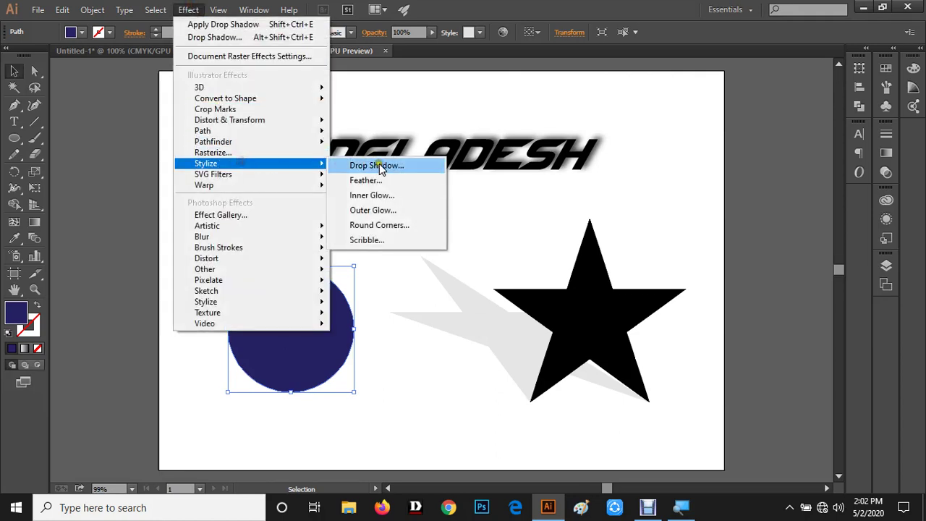
pyautogui.click(382, 166)
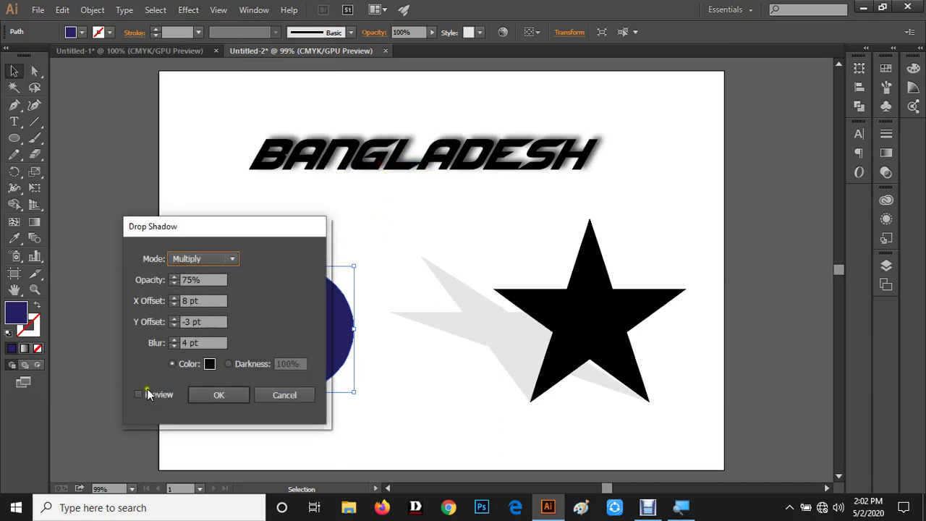
pyautogui.click(147, 391)
pyautogui.moveTo(247, 228); pyautogui.dragTo(118, 199)
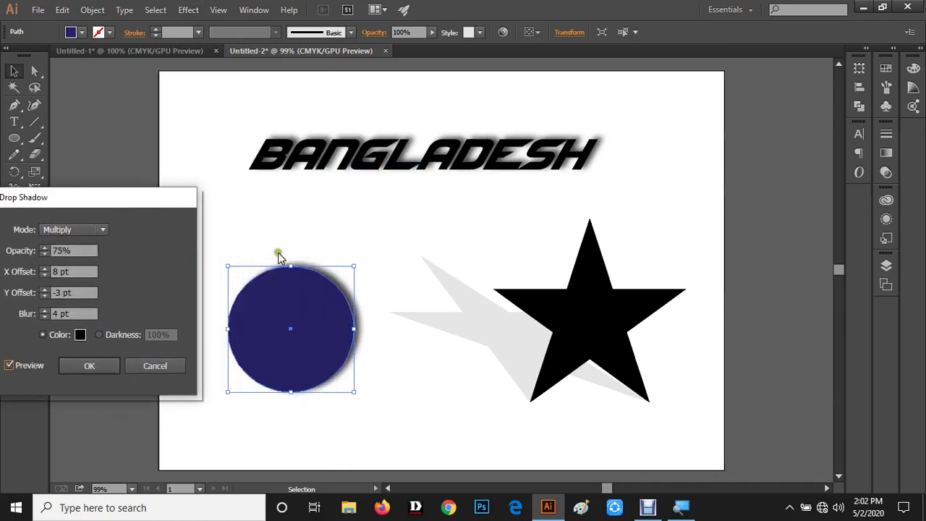
pyautogui.click(87, 367)
pyautogui.hotkey('ctrl', 'z')
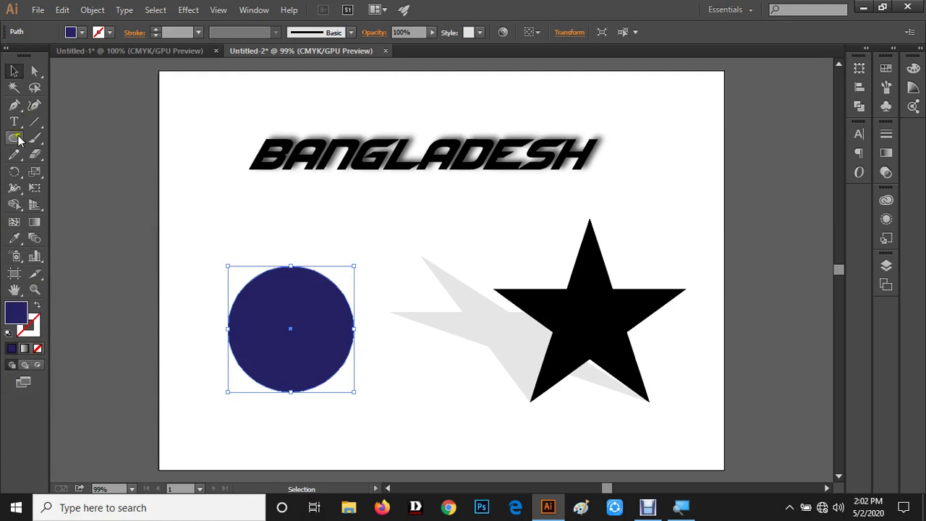
# Draw a flat ellipse below the navy circle and fill it light grey
pyautogui.moveTo(15, 137); pyautogui.dragTo(52, 167)
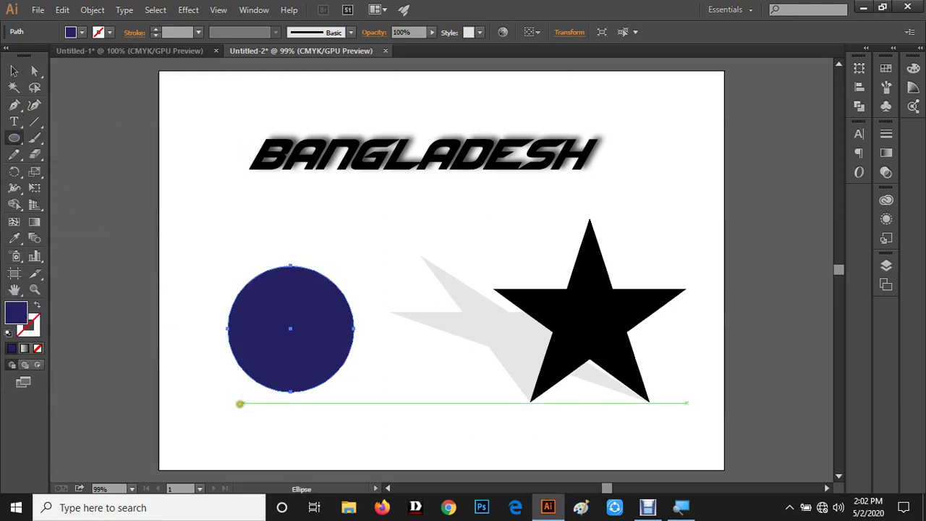
pyautogui.moveTo(232, 408); pyautogui.dragTo(338, 421)
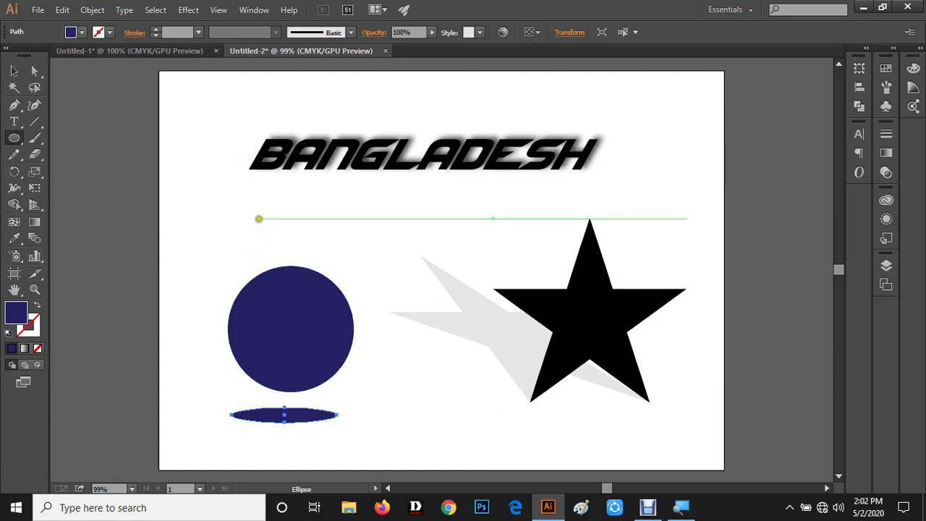
pyautogui.click(81, 31)
pyautogui.click(74, 95)
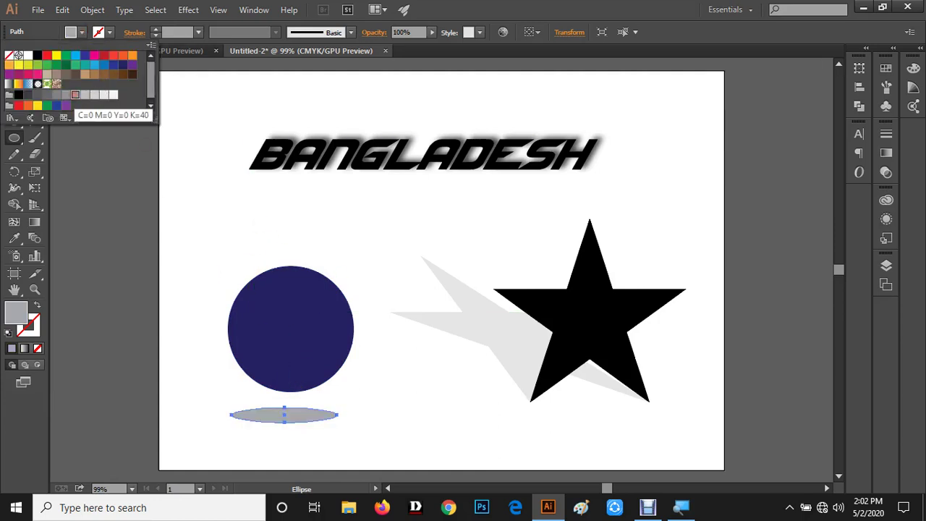
pyautogui.click(84, 95)
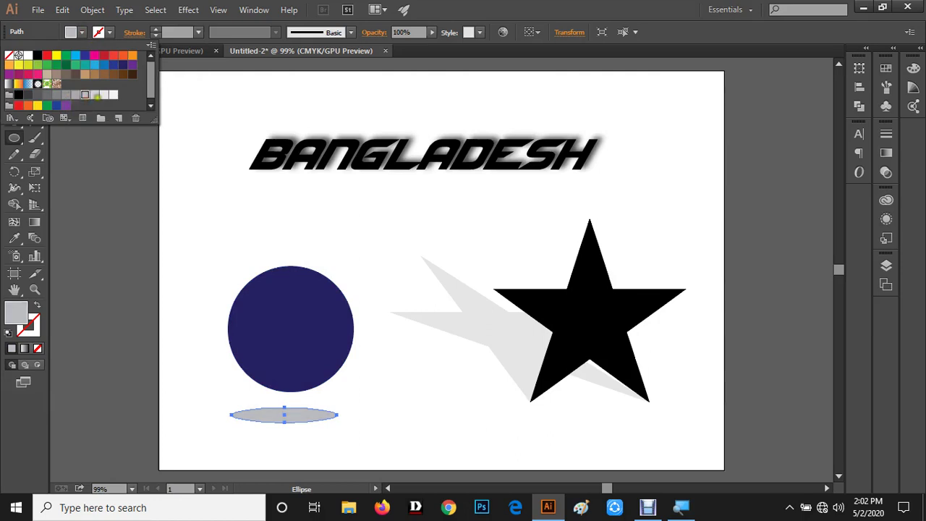
pyautogui.click(94, 95)
pyautogui.click(101, 188)
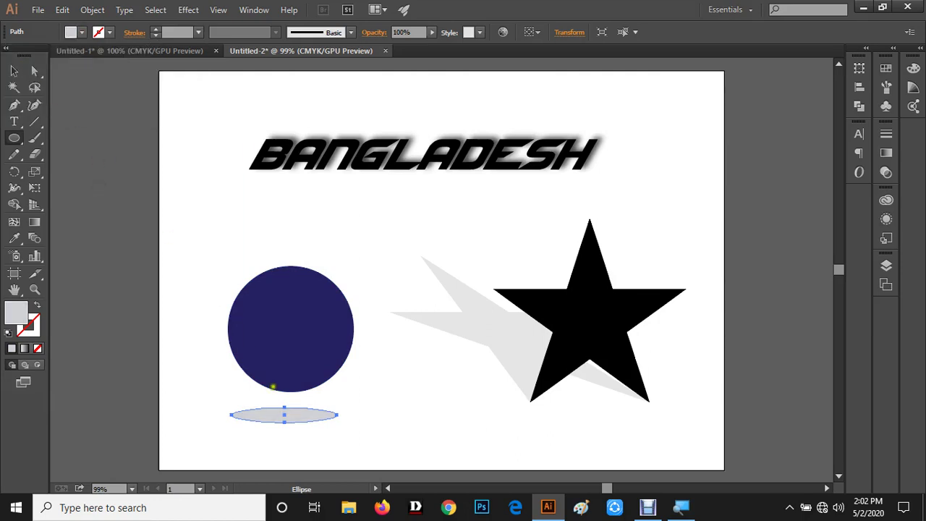
pyautogui.click(15, 71)
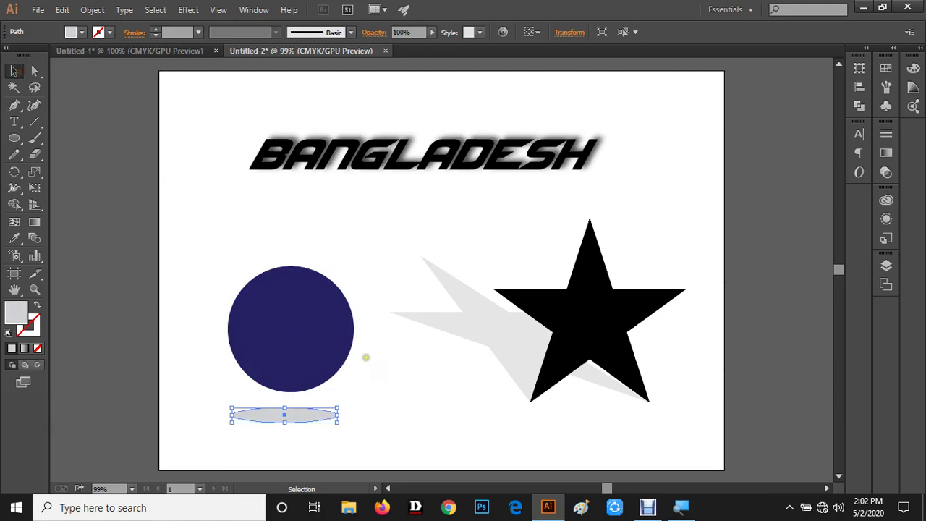
# Move the grey ellipse up under the navy circle's base
pyautogui.scroll(3, 366, 358)
pyautogui.scroll(-2, 366, 356)
pyautogui.scroll(-2, 367, 357)
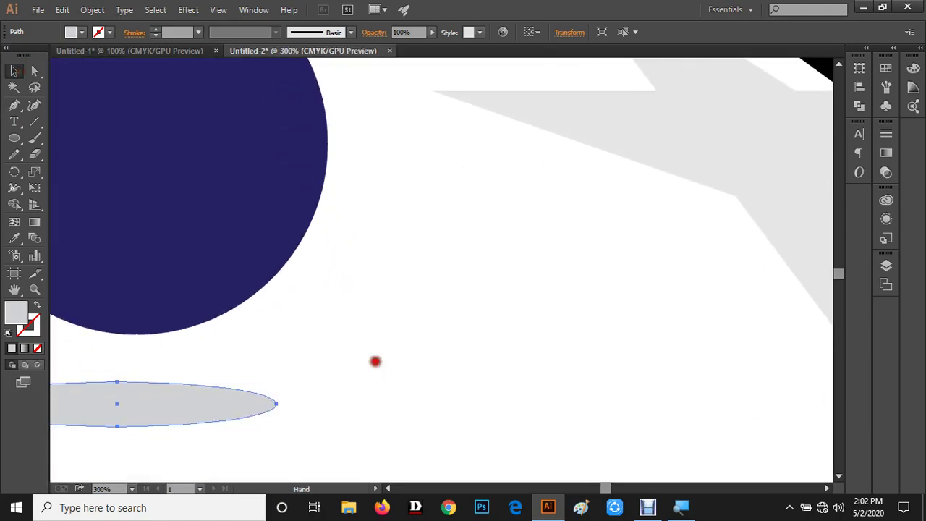
pyautogui.moveTo(375, 361); pyautogui.dragTo(550, 354)
pyautogui.click(407, 402)
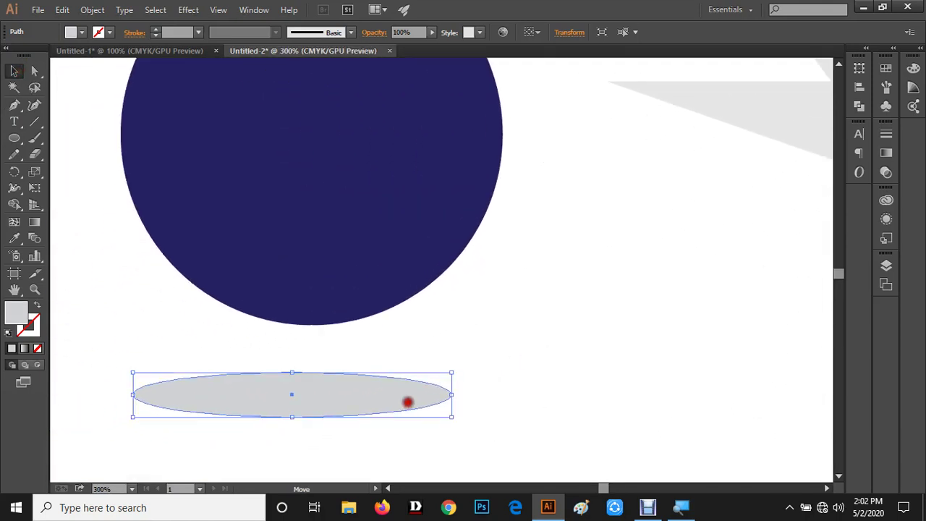
pyautogui.moveTo(407, 402); pyautogui.dragTo(427, 348)
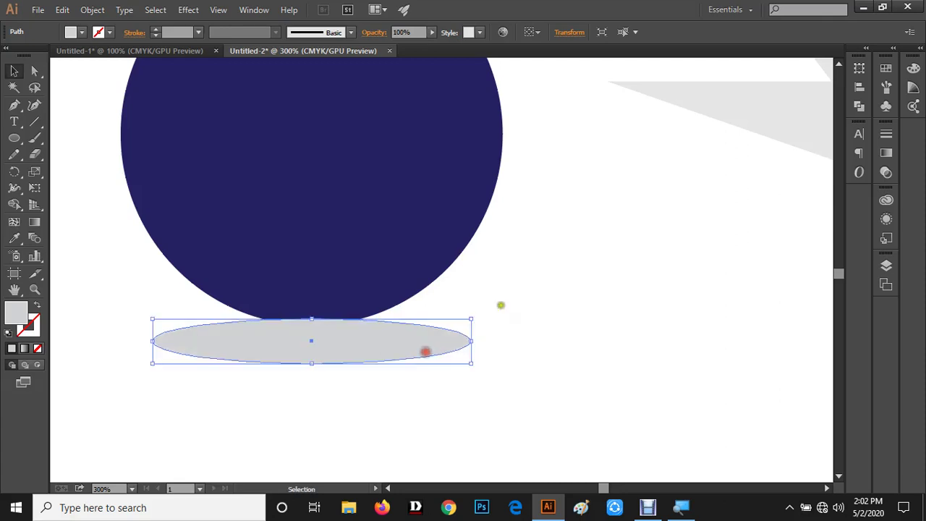
pyautogui.click(501, 305)
# Send the ellipse behind the navy circle and nudge it slightly up as a ground shadow
pyautogui.click(352, 331)
pyautogui.rightClick(352, 330)
pyautogui.moveTo(390, 306)
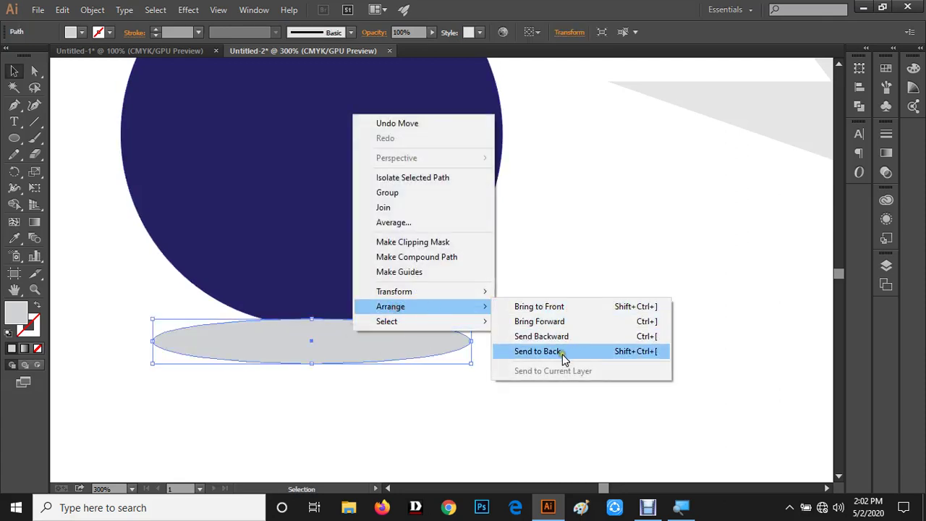
pyautogui.click(563, 354)
pyautogui.moveTo(415, 351); pyautogui.dragTo(414, 336)
pyautogui.click(615, 287)
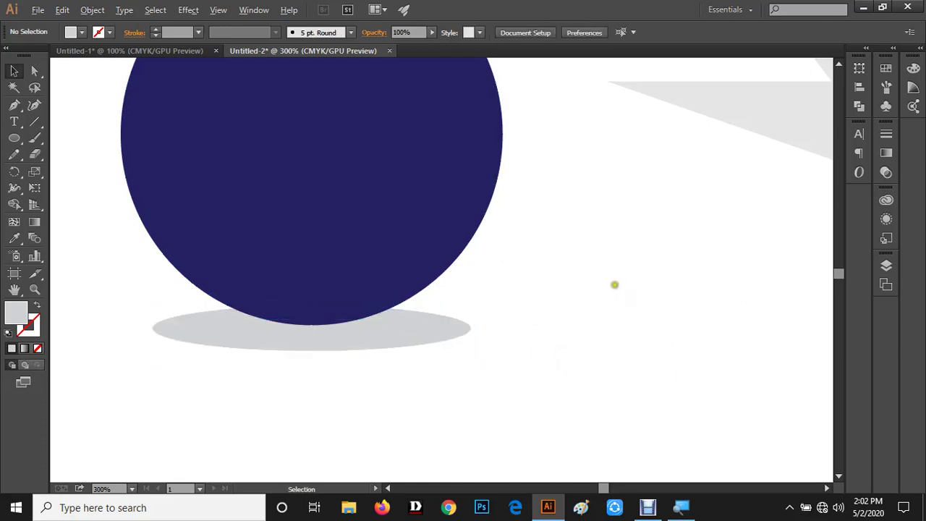
pyautogui.scroll(-3, 615, 285)
pyautogui.scroll(2, 614, 285)
pyautogui.moveTo(620, 349)
pyautogui.mouseDown()
pyautogui.moveTo(608, 365)
pyautogui.moveTo(482, 410)
pyautogui.mouseUp()
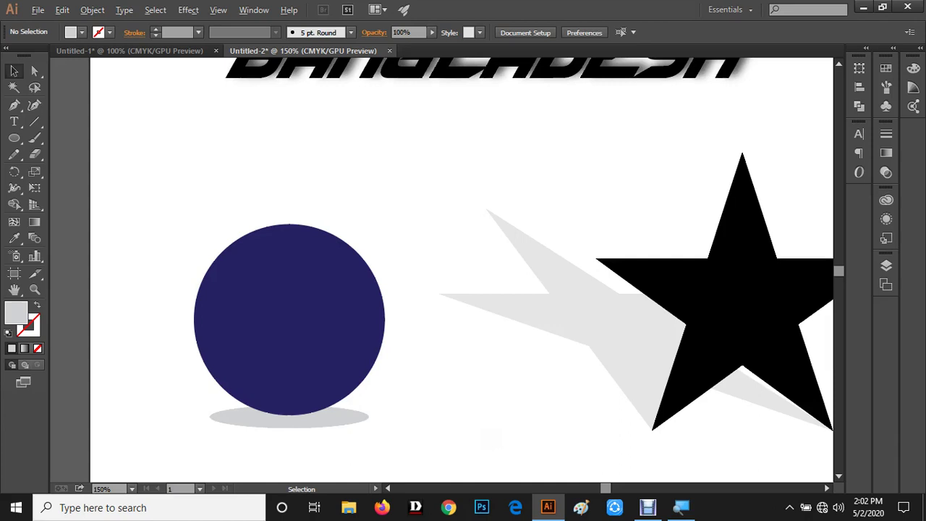
# Select the grey streak trail behind the star with the Free Transform tool active
pyautogui.scroll(-1, 480, 430)
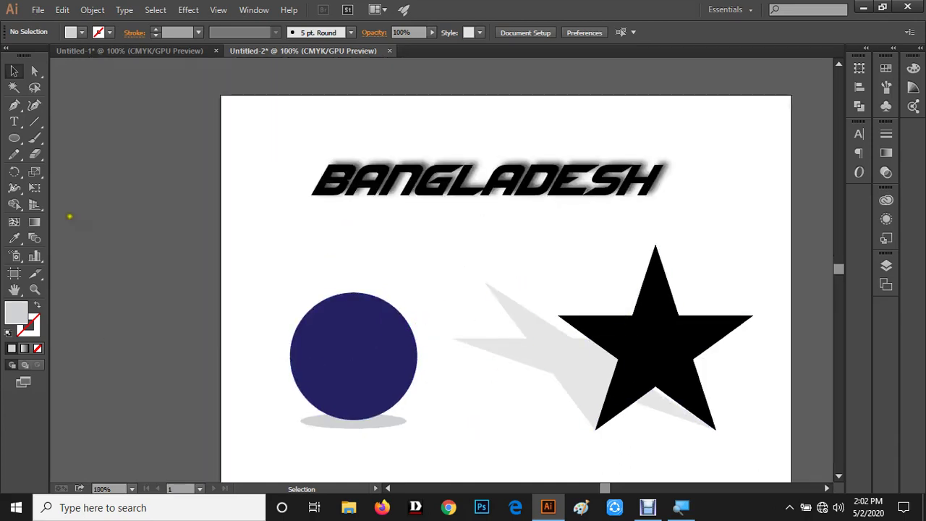
pyautogui.click(496, 190)
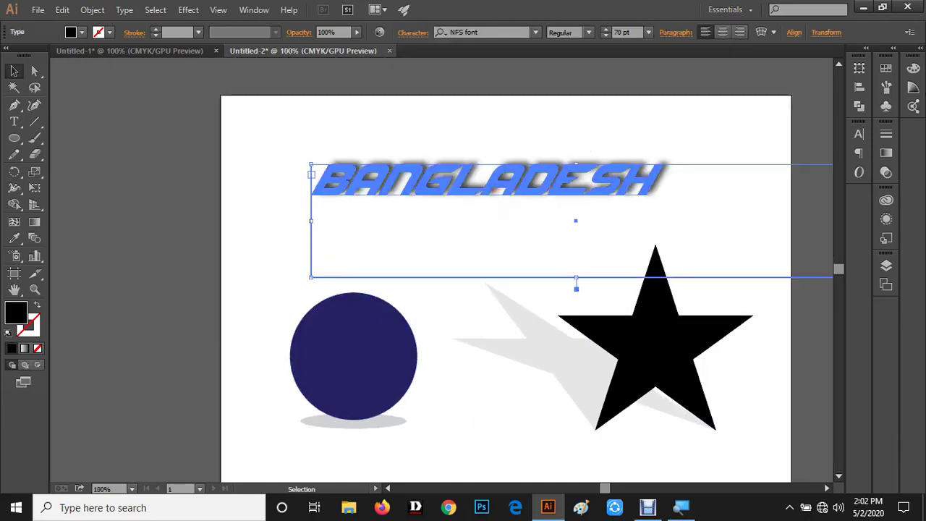
pyautogui.click(323, 138)
pyautogui.click(560, 355)
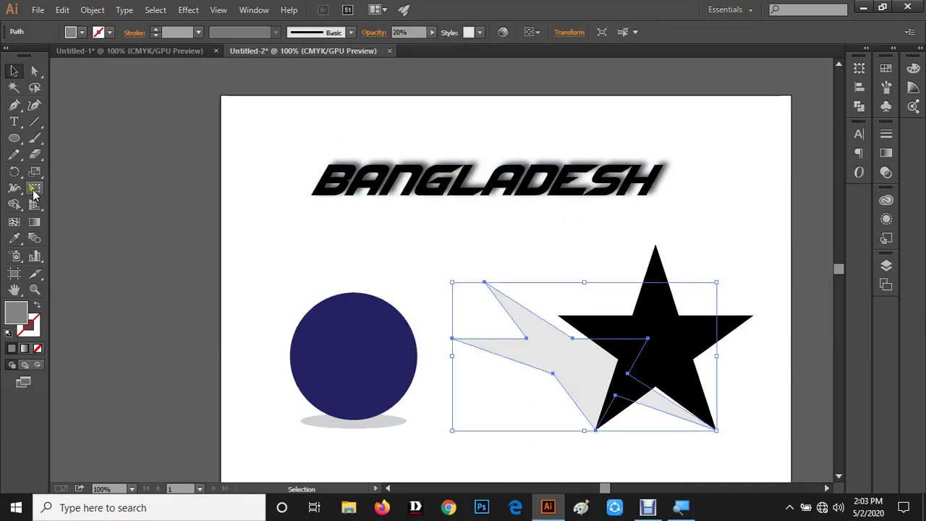
pyautogui.click(37, 188)
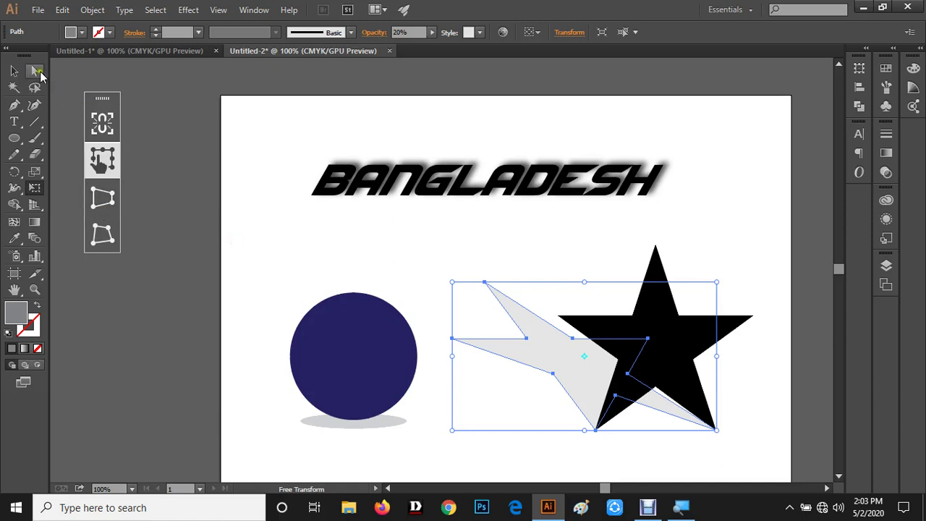
pyautogui.click(14, 137)
pyautogui.click(66, 144)
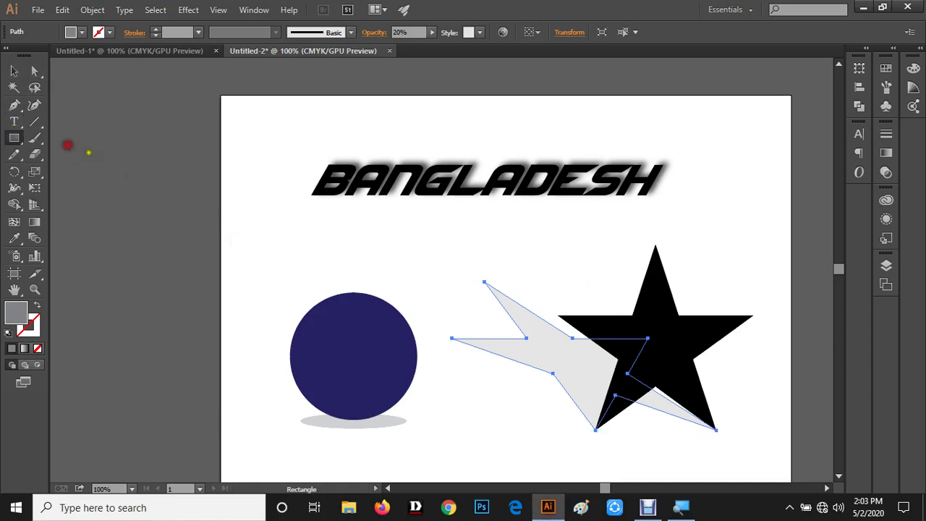
pyautogui.moveTo(242, 184); pyautogui.dragTo(307, 250)
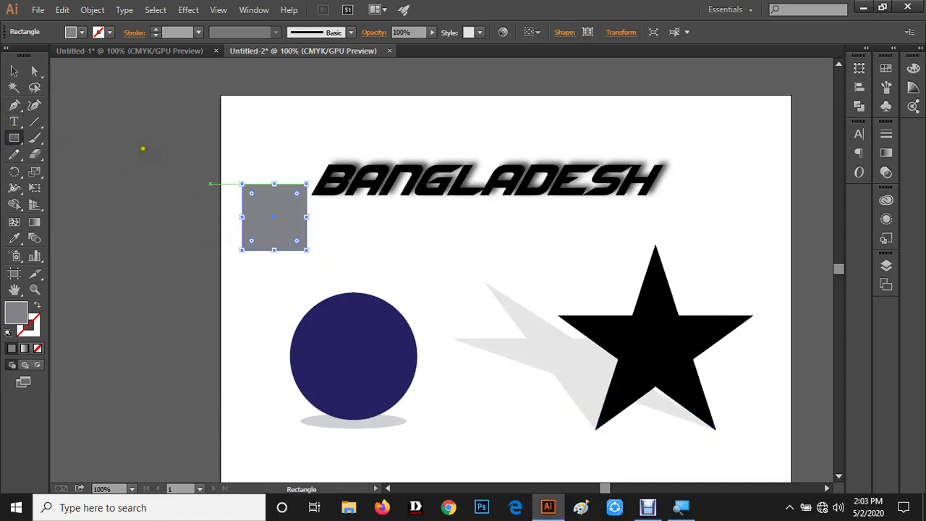
pyautogui.click(34, 188)
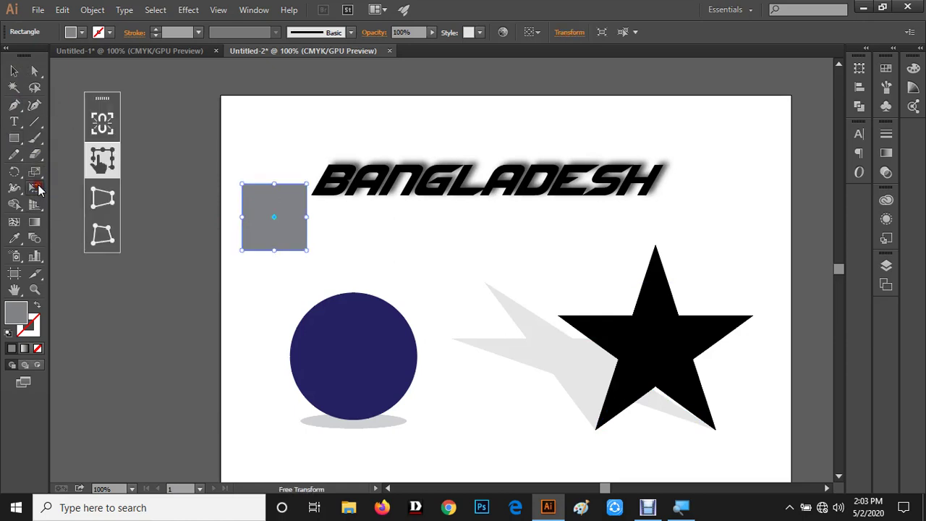
pyautogui.click(112, 199)
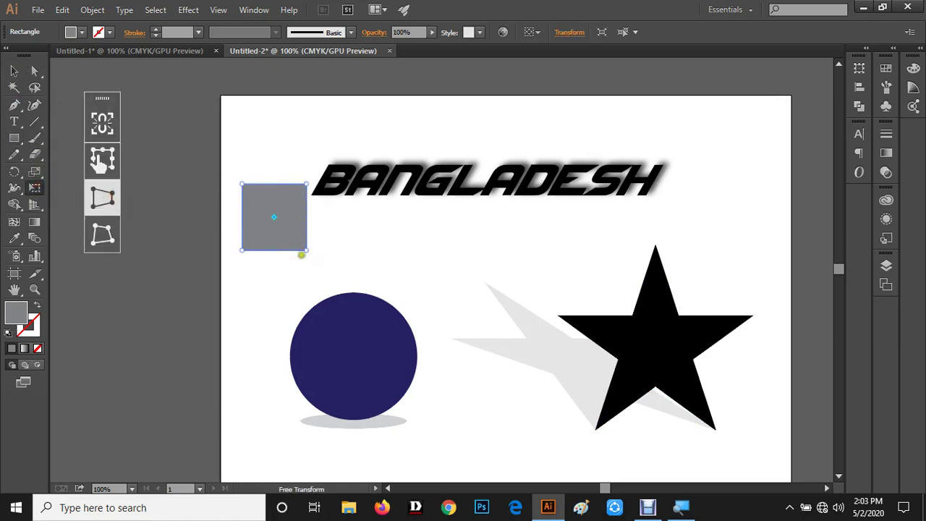
pyautogui.moveTo(304, 250); pyautogui.dragTo(328, 262)
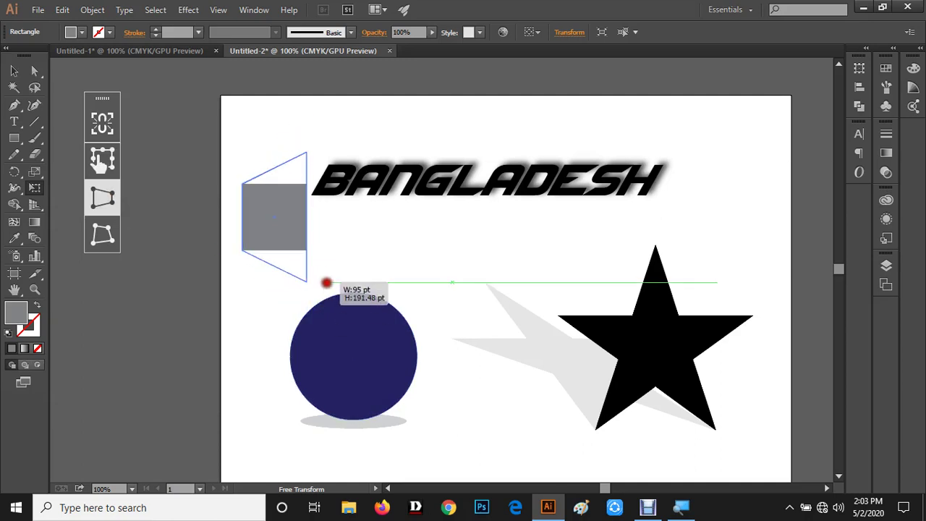
pyautogui.moveTo(327, 262)
pyautogui.mouseDown()
pyautogui.moveTo(363, 249)
pyautogui.moveTo(429, 250)
pyautogui.moveTo(310, 300)
pyautogui.mouseUp()
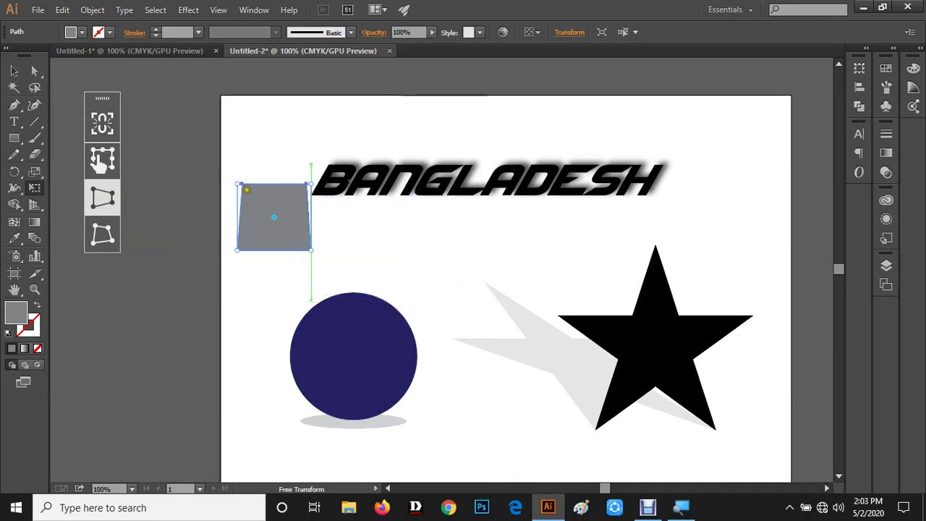
pyautogui.moveTo(244, 185); pyautogui.dragTo(233, 128)
pyautogui.moveTo(238, 250)
pyautogui.mouseDown()
pyautogui.moveTo(230, 194)
pyautogui.moveTo(230, 229)
pyautogui.mouseUp()
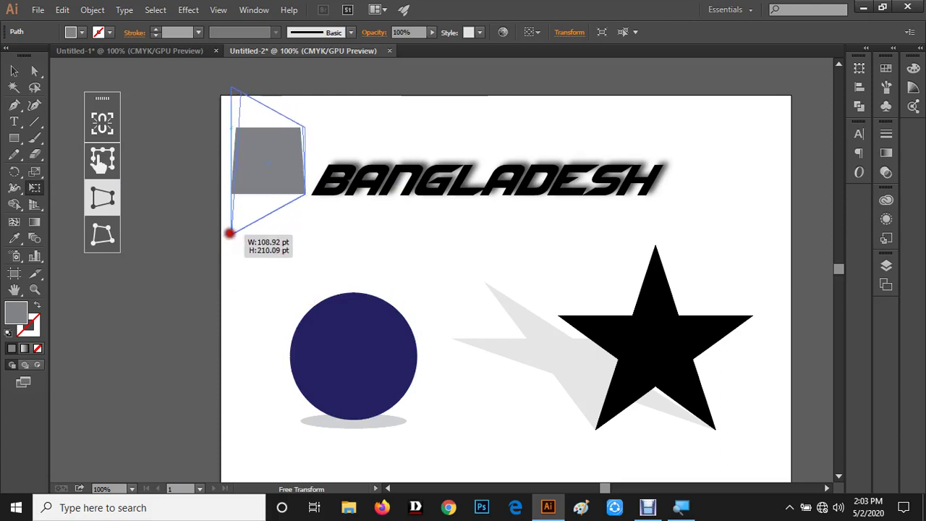
pyautogui.click(110, 234)
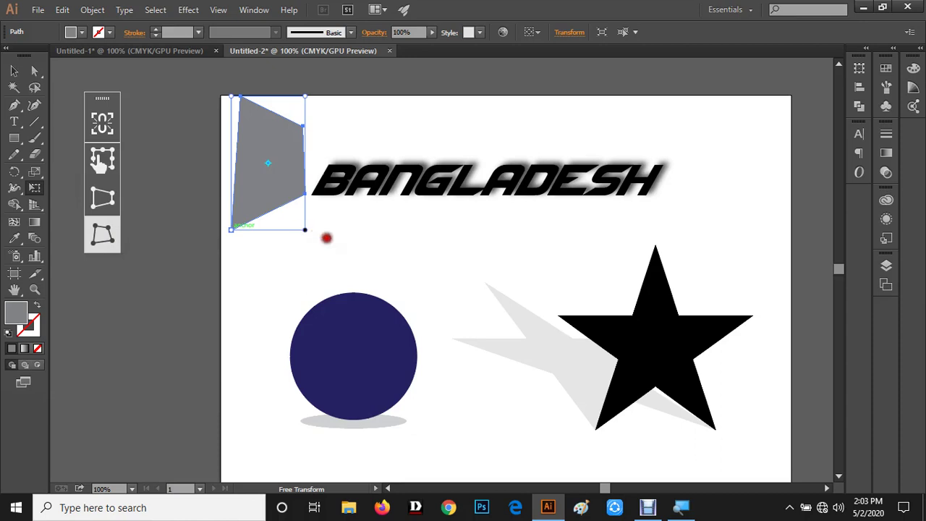
pyautogui.moveTo(312, 235); pyautogui.dragTo(407, 272)
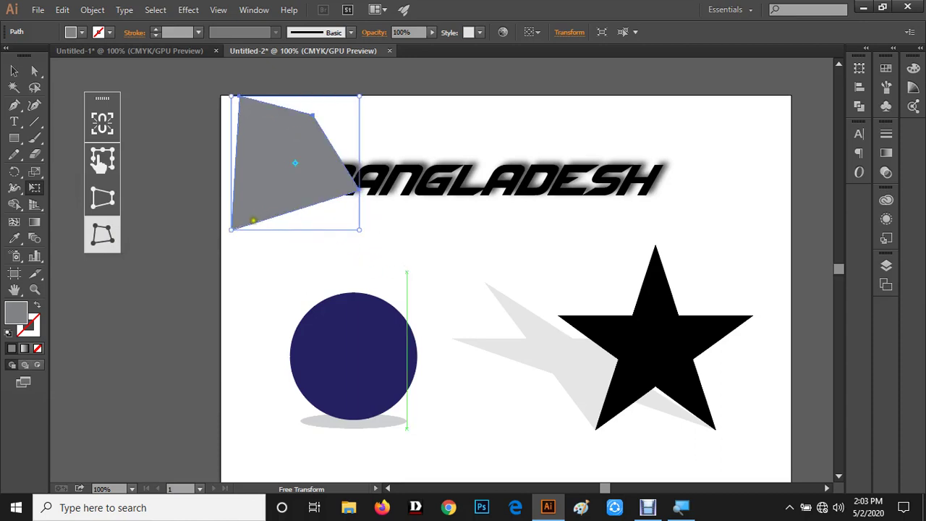
pyautogui.moveTo(230, 230); pyautogui.dragTo(210, 296)
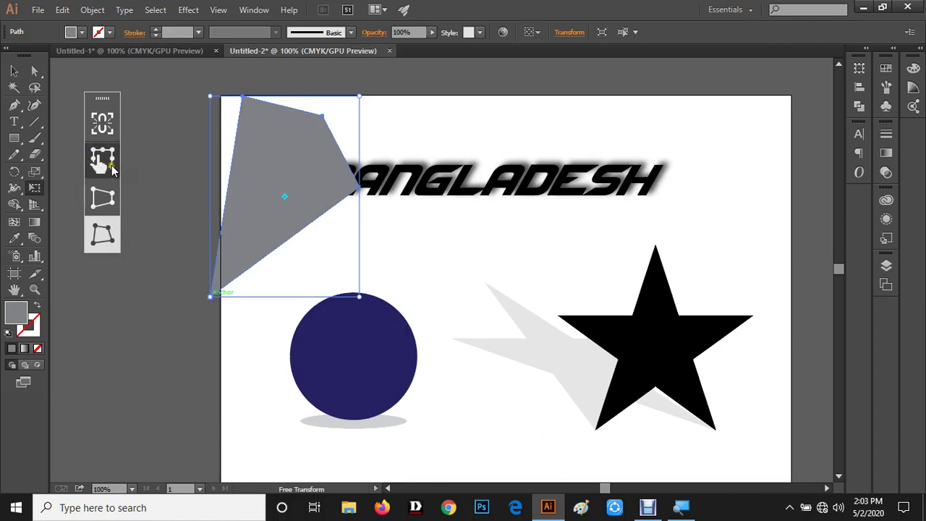
pyautogui.click(112, 164)
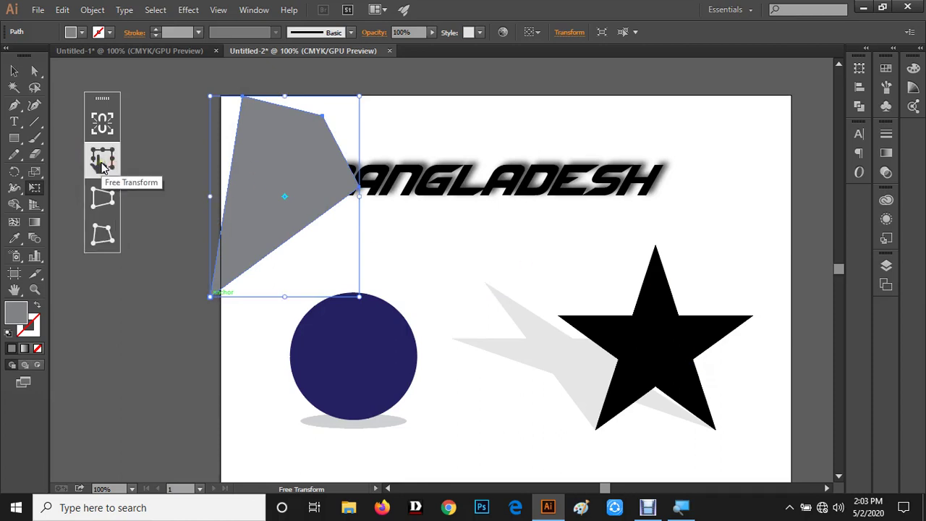
pyautogui.click(102, 164)
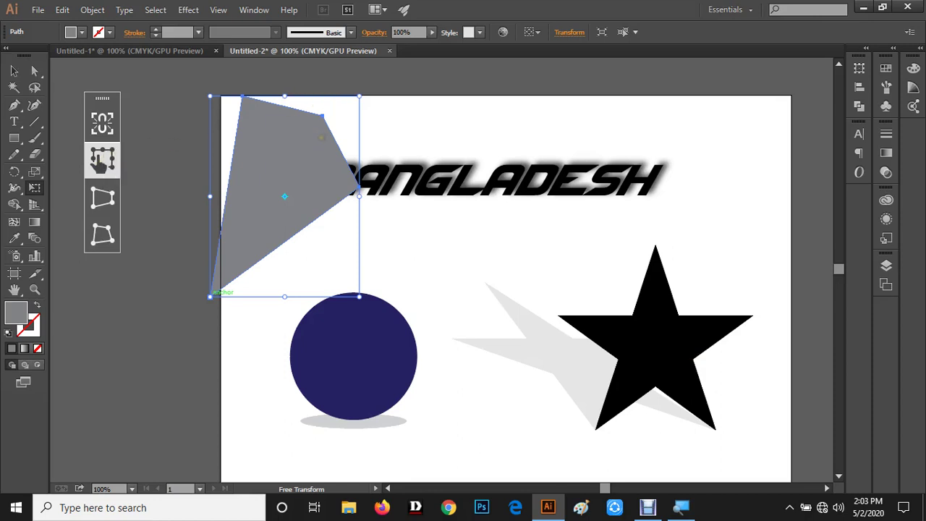
pyautogui.press('Delete')
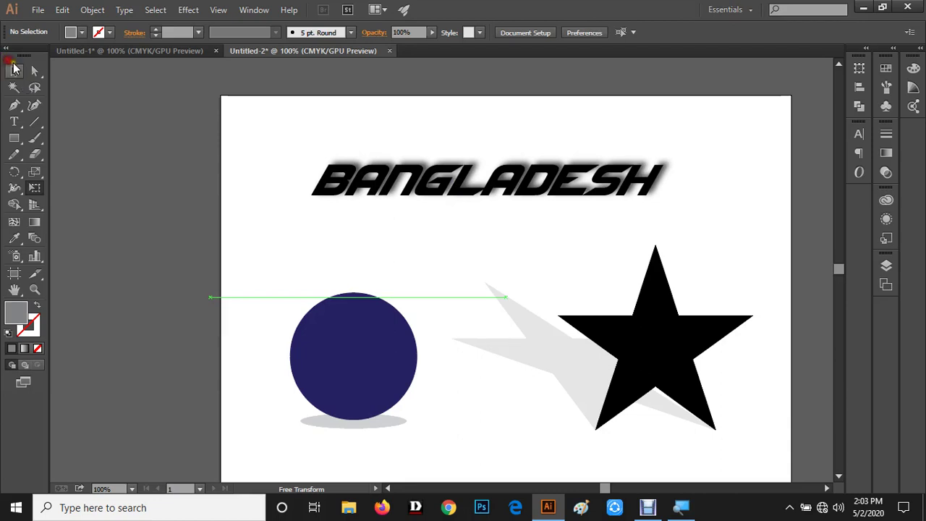
pyautogui.click(14, 70)
pyautogui.click(381, 187)
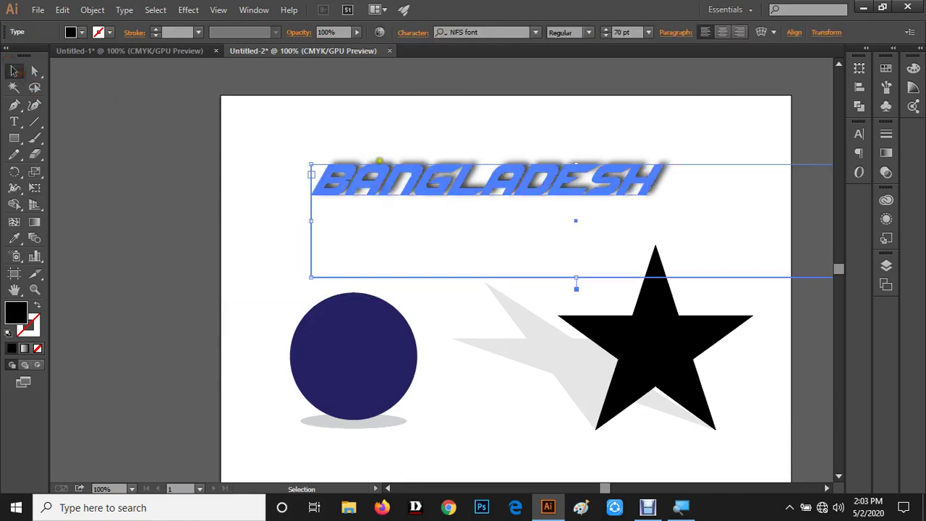
pyautogui.click(186, 10)
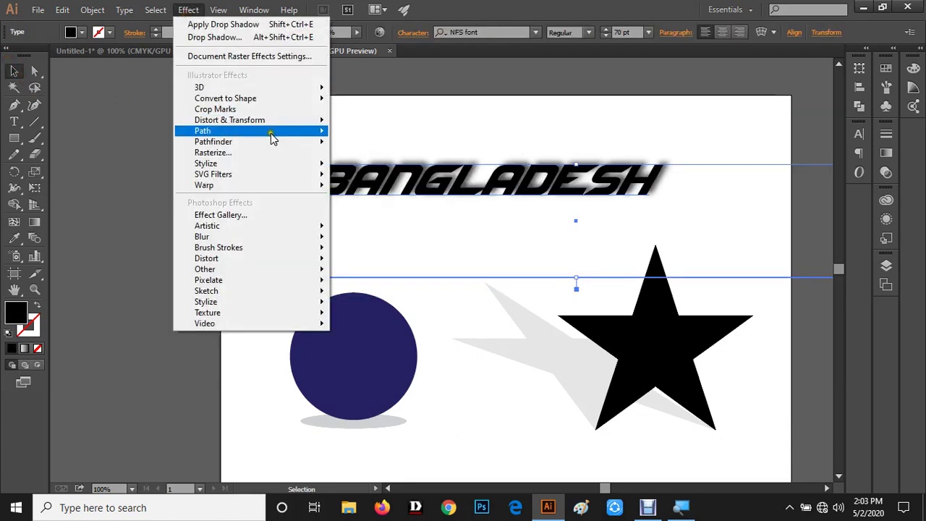
pyautogui.moveTo(206, 163)
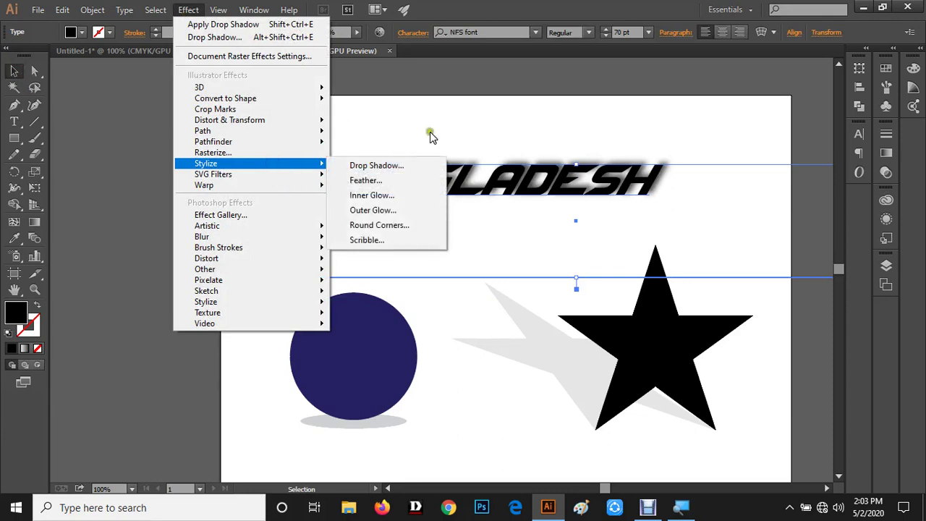
pyautogui.click(430, 136)
pyautogui.click(589, 371)
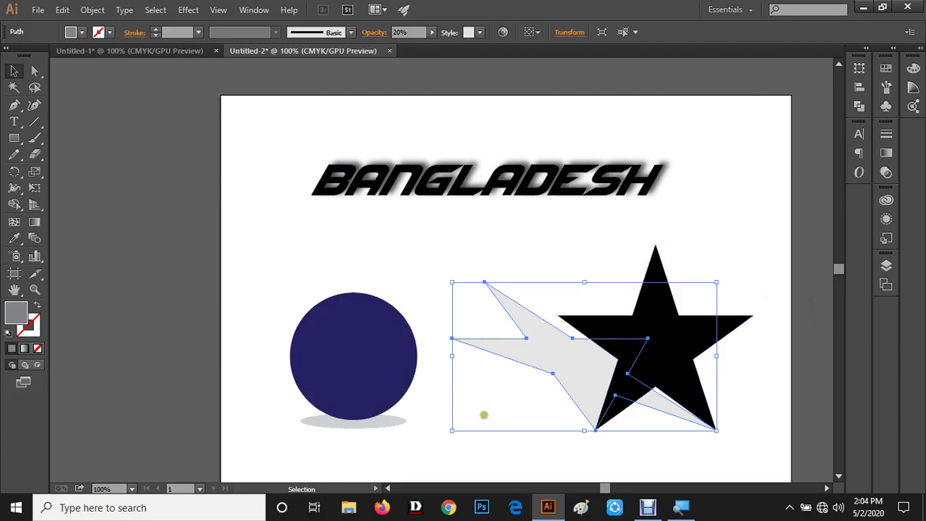
pyautogui.click(380, 422)
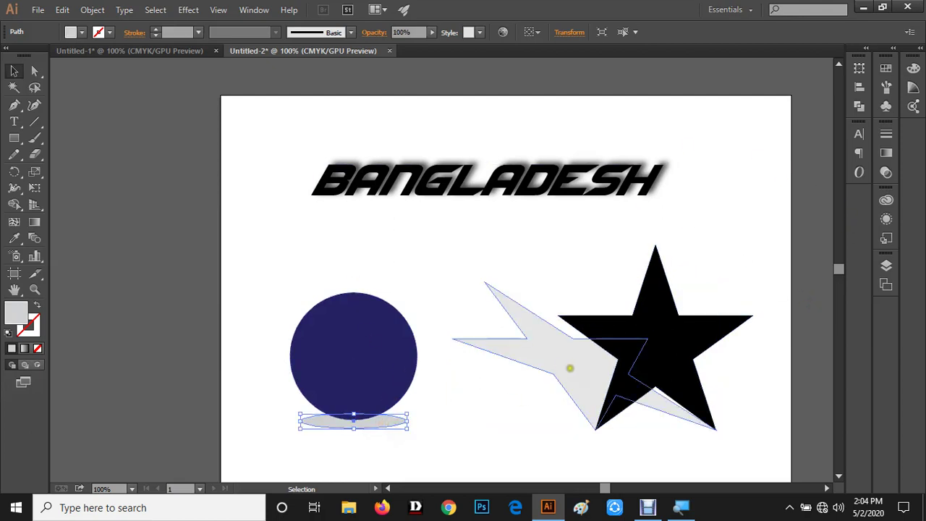
pyautogui.click(569, 366)
pyautogui.click(676, 306)
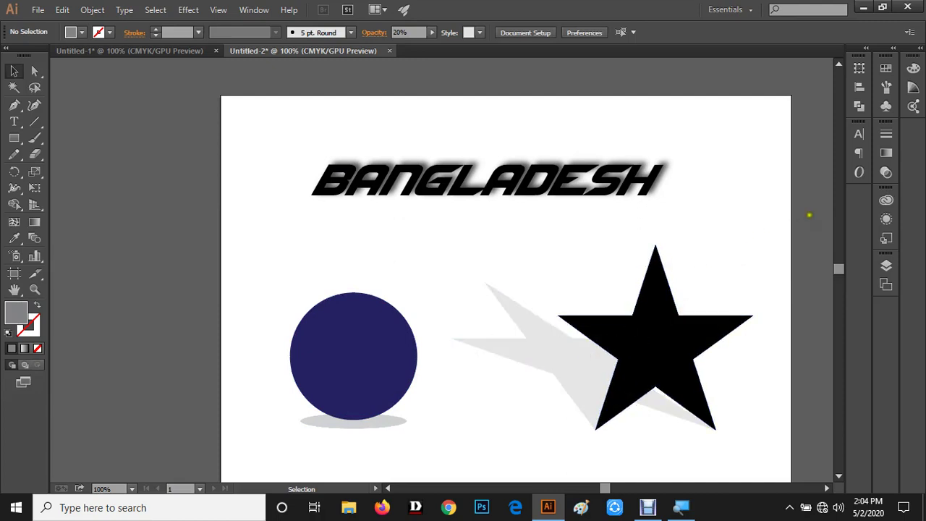
pyautogui.rightClick(881, 177)
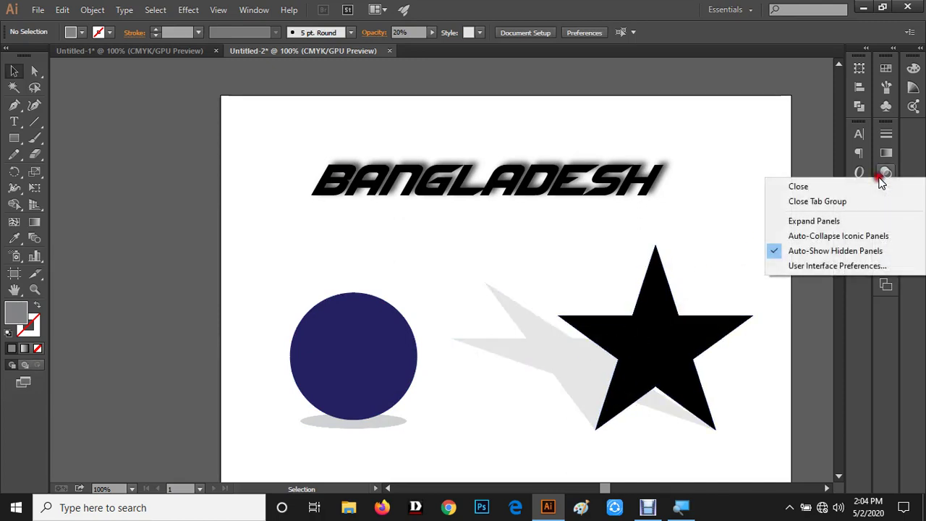
pyautogui.click(881, 179)
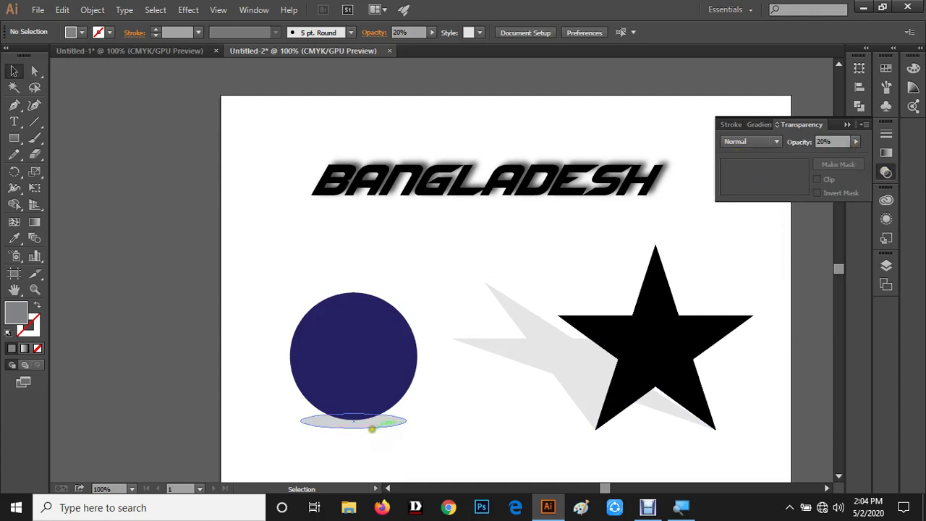
pyautogui.click(355, 424)
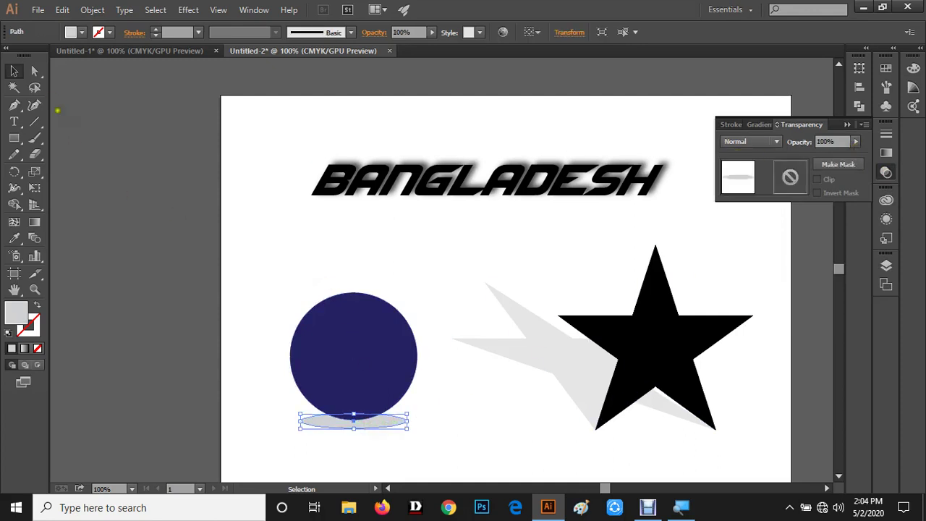
pyautogui.click(300, 222)
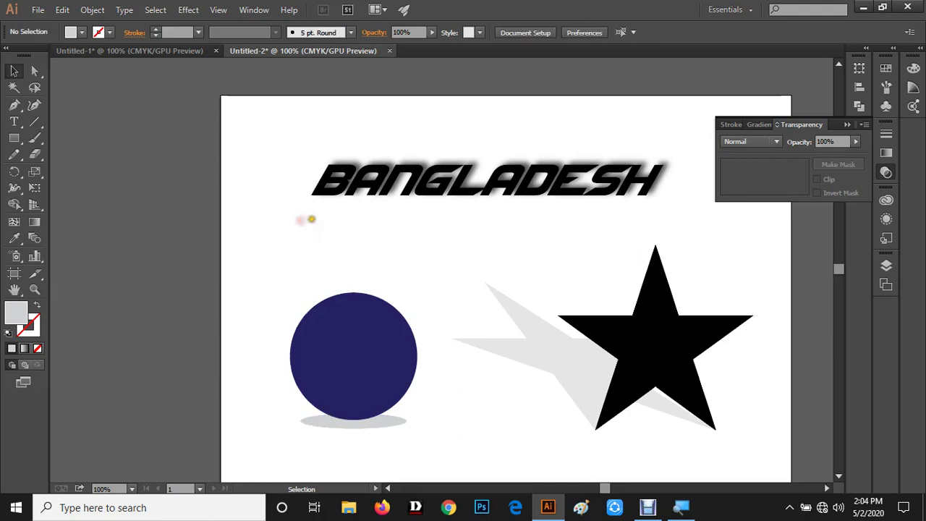
pyautogui.click(848, 126)
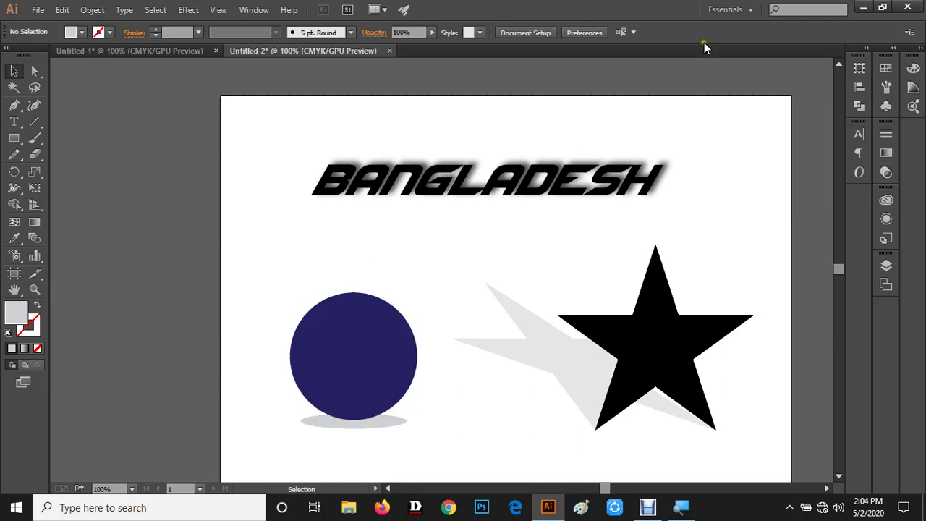
pyautogui.click(152, 54)
pyautogui.click(228, 145)
pyautogui.click(744, 250)
pyautogui.scroll(1, 711, 289)
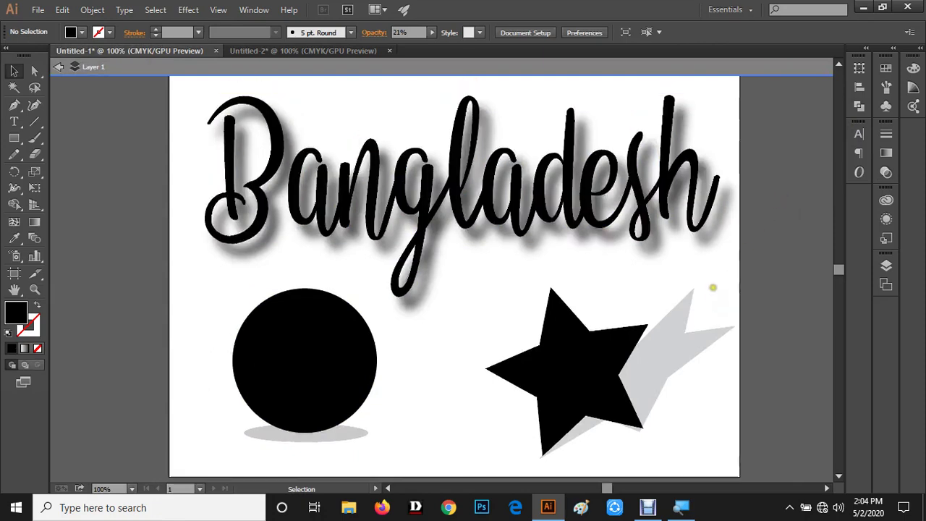
pyautogui.click(579, 204)
pyautogui.click(332, 50)
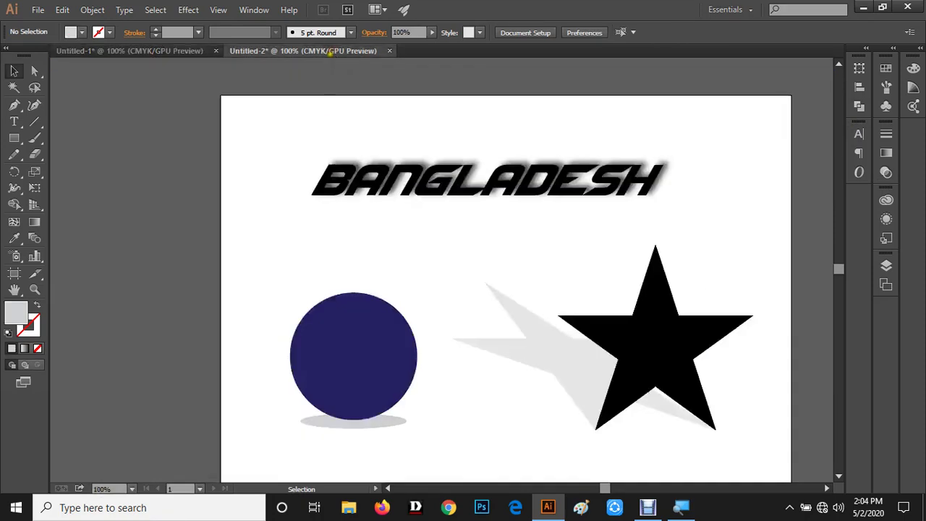
pyautogui.click(249, 158)
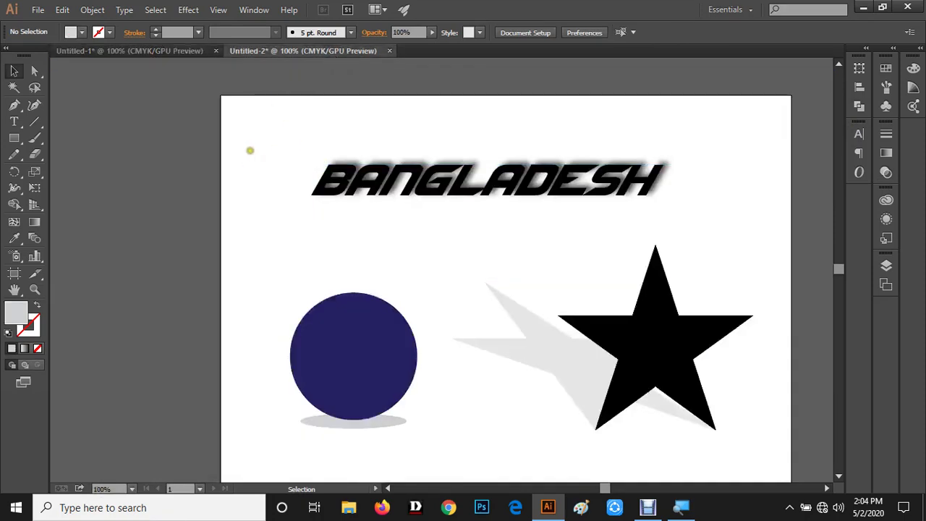